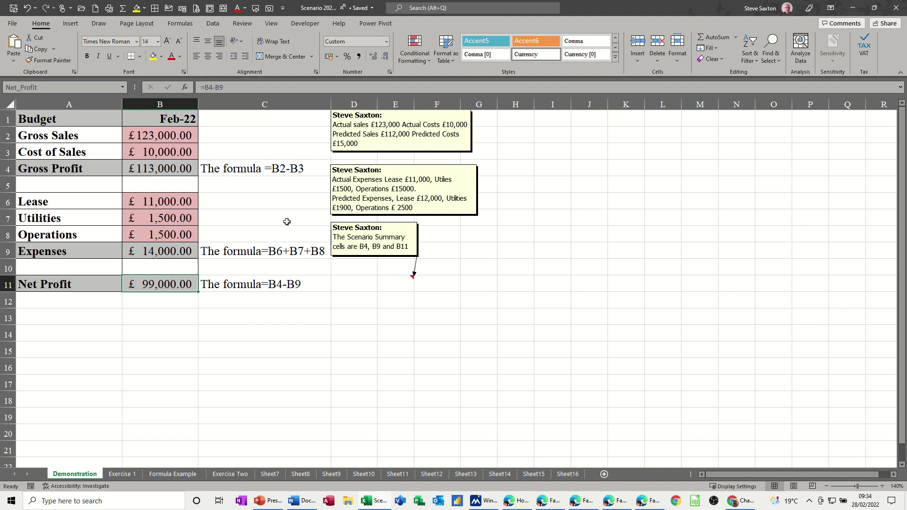
Step: Examine the Gross Profit, Expenses and Net Profit formulas in B4, B9 and B11 and their input cells B2:B3 and B6:B8
{"action": "left_click", "coordinate": [143, 171]}
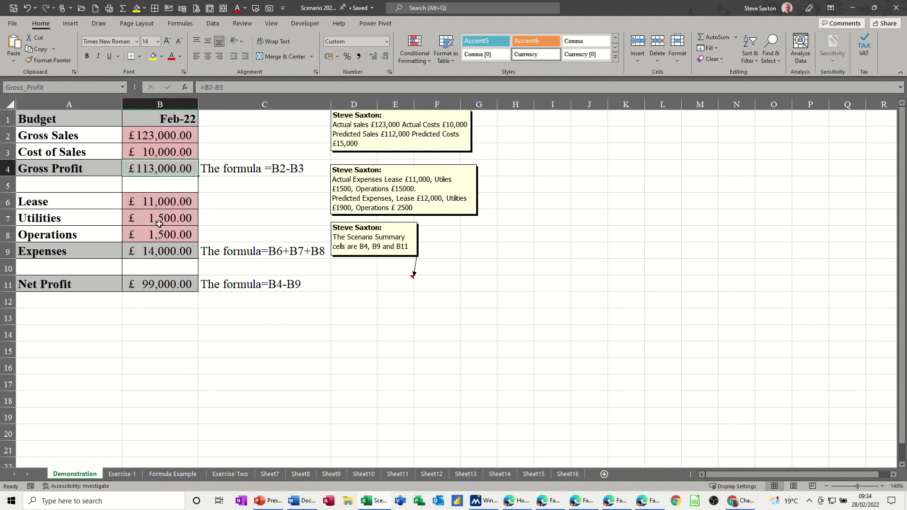
{"action": "left_click", "coordinate": [159, 255]}
{"action": "left_click", "coordinate": [158, 284]}
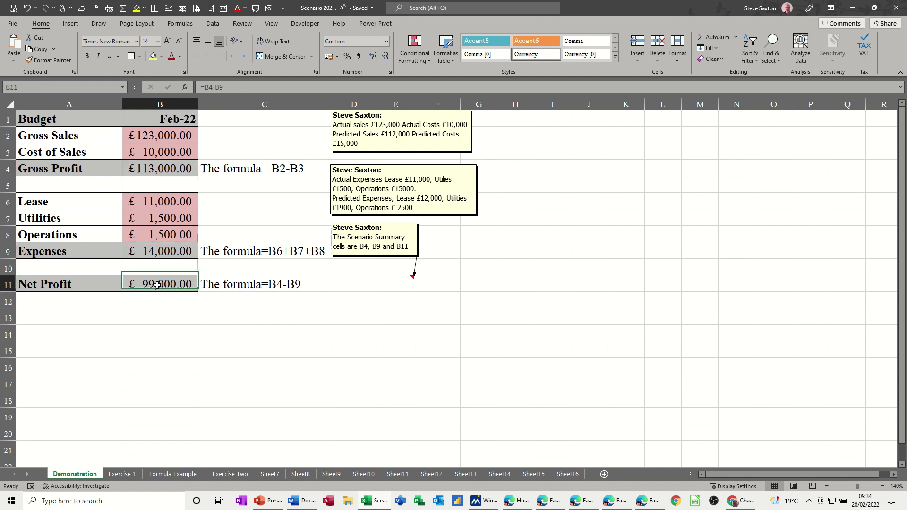
{"action": "left_click", "coordinate": [140, 172]}
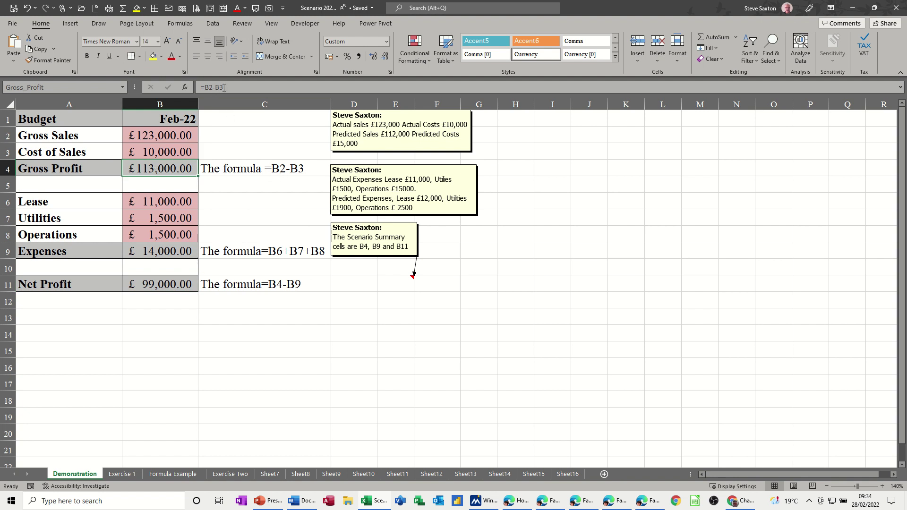
{"action": "left_click", "coordinate": [165, 253]}
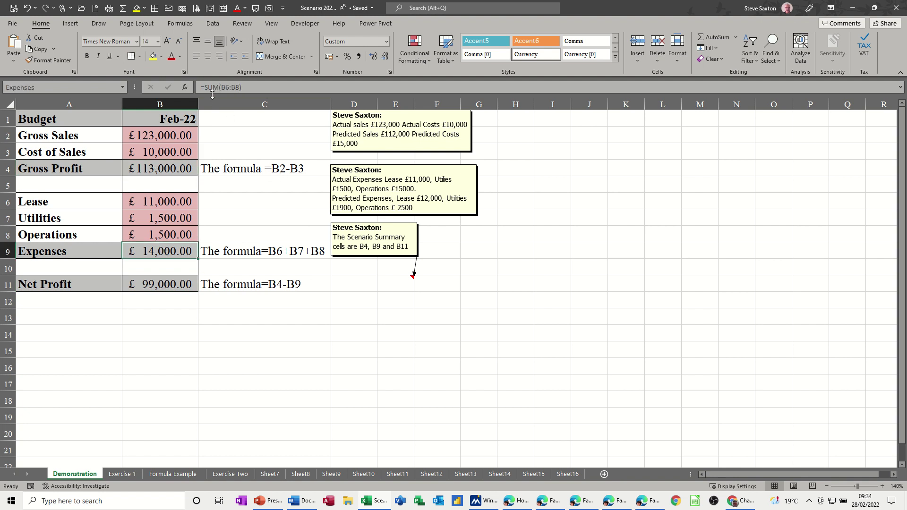
{"action": "left_click", "coordinate": [159, 284]}
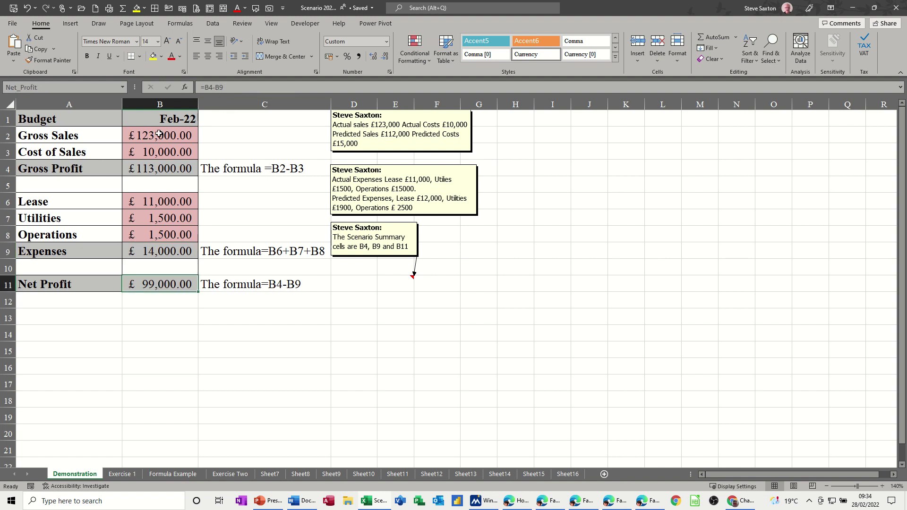
{"action": "left_click_drag", "start_coordinate": [159, 134], "coordinate": [158, 144]}
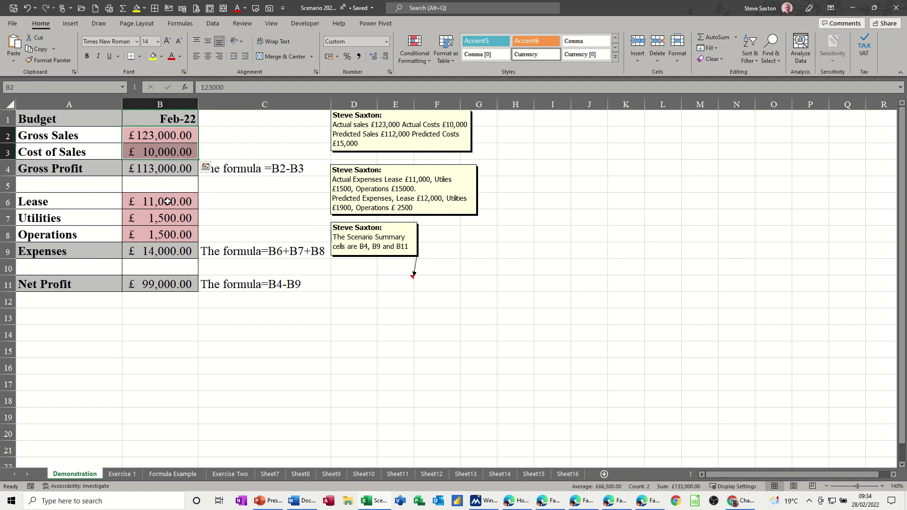
{"action": "left_click_drag", "start_coordinate": [168, 202], "coordinate": [168, 235]}
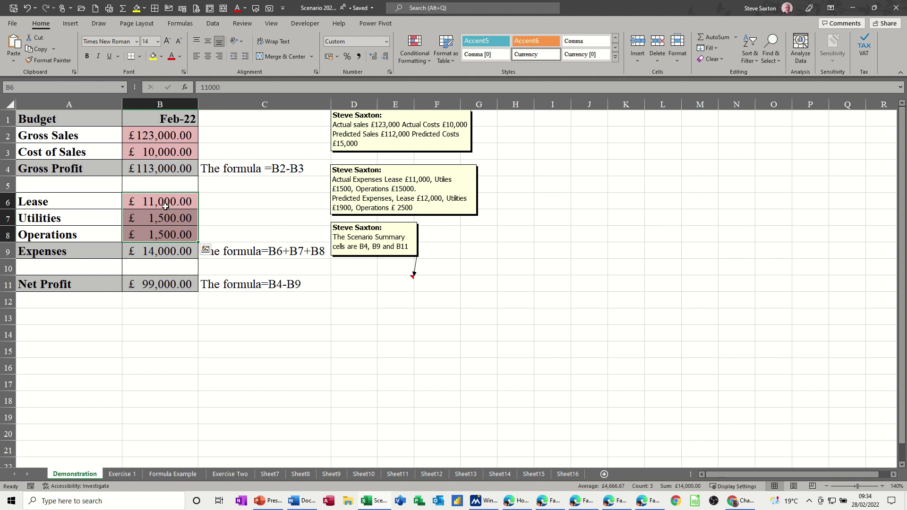
{"action": "left_click", "coordinate": [218, 206]}
{"action": "left_click", "coordinate": [208, 26]}
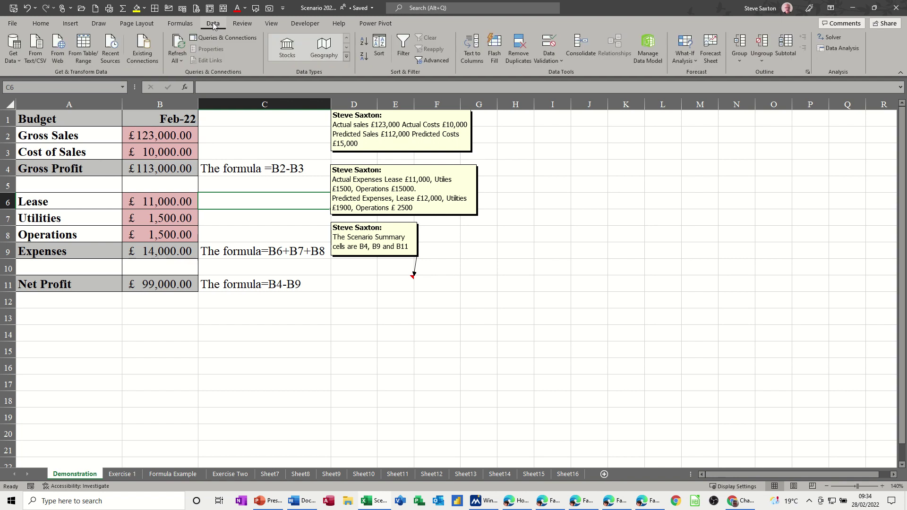
{"action": "left_click", "coordinate": [684, 59]}
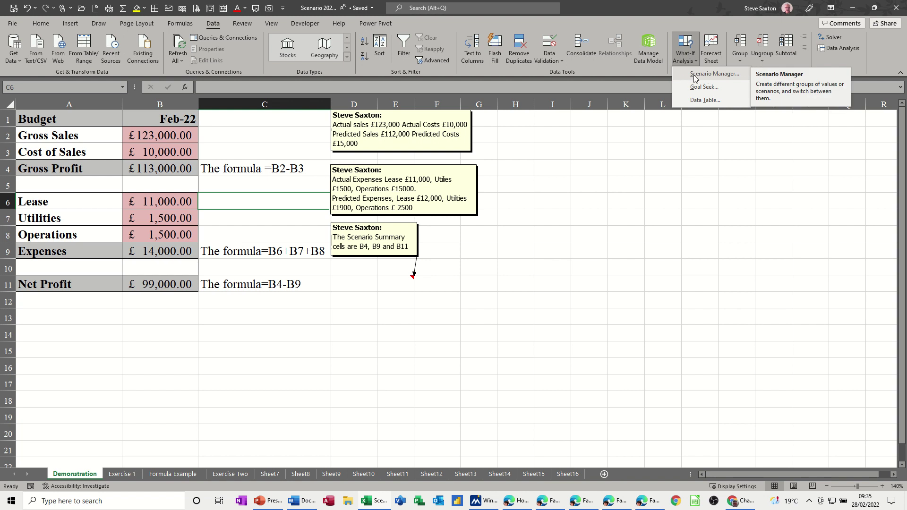
{"action": "left_click", "coordinate": [42, 138]}
Step: Create cell names for A2:B11 from the left column labels, and check the names of B2 and B3
{"action": "left_click", "coordinate": [42, 136]}
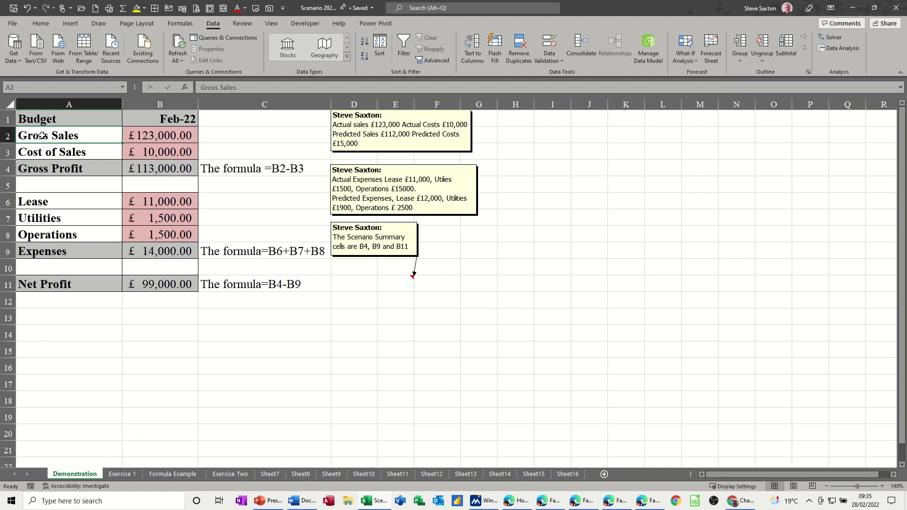
{"action": "mouse_move", "coordinate": [42, 136]}
{"action": "left_mouse_down"}
{"action": "mouse_move", "coordinate": [113, 140]}
{"action": "mouse_move", "coordinate": [142, 170]}
{"action": "mouse_move", "coordinate": [154, 281]}
{"action": "left_mouse_up"}
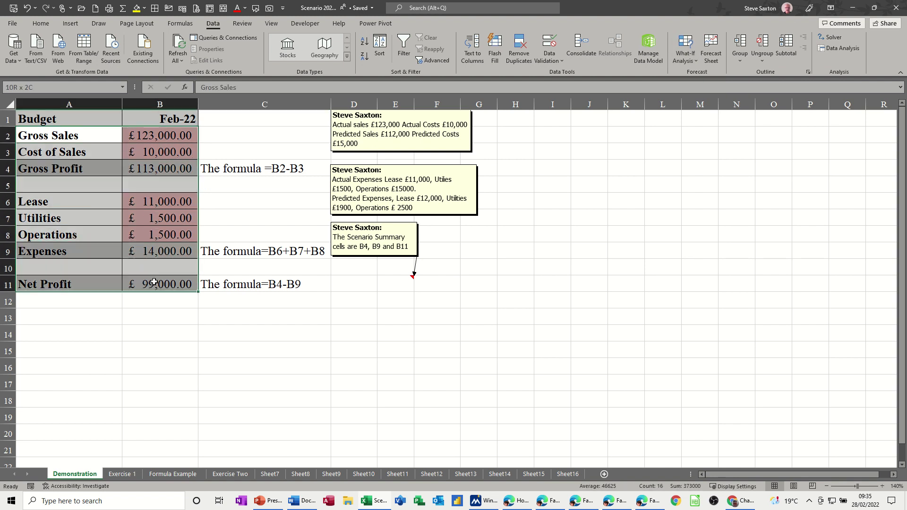
{"action": "left_click", "coordinate": [180, 24]}
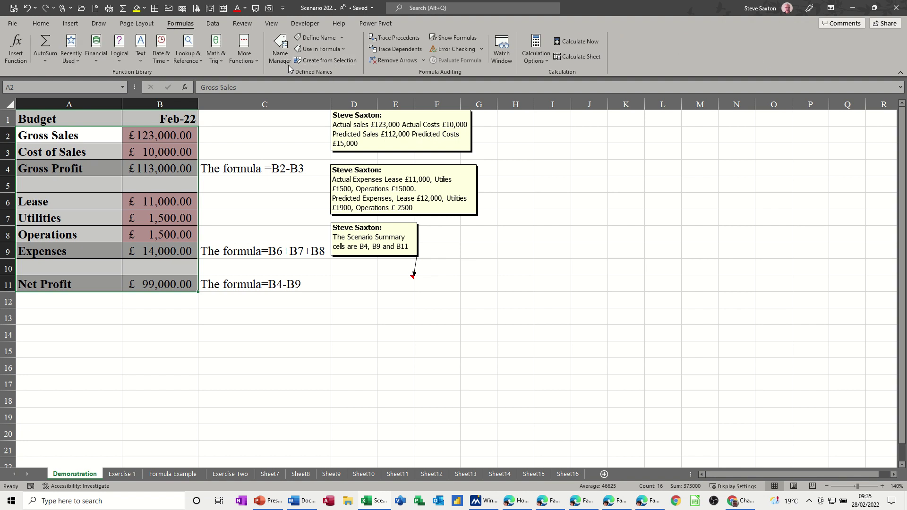
{"action": "left_click", "coordinate": [313, 62]}
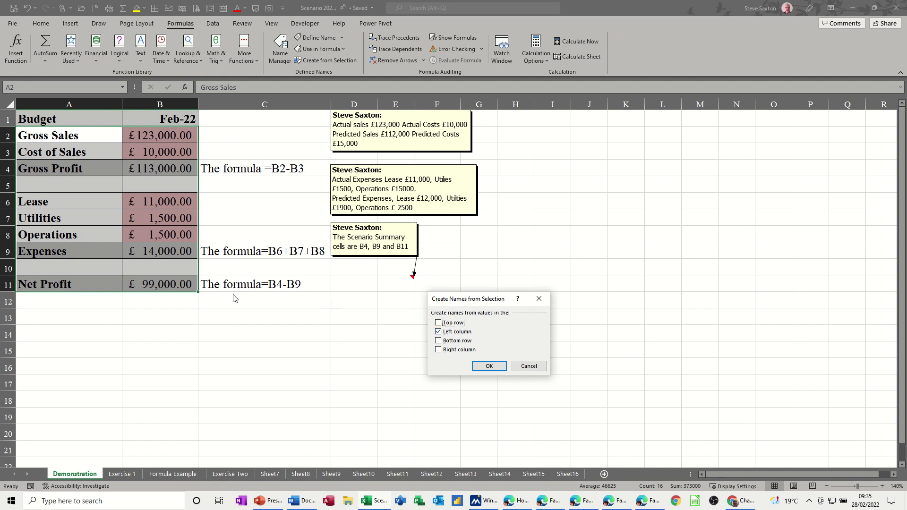
{"action": "left_click", "coordinate": [488, 367]}
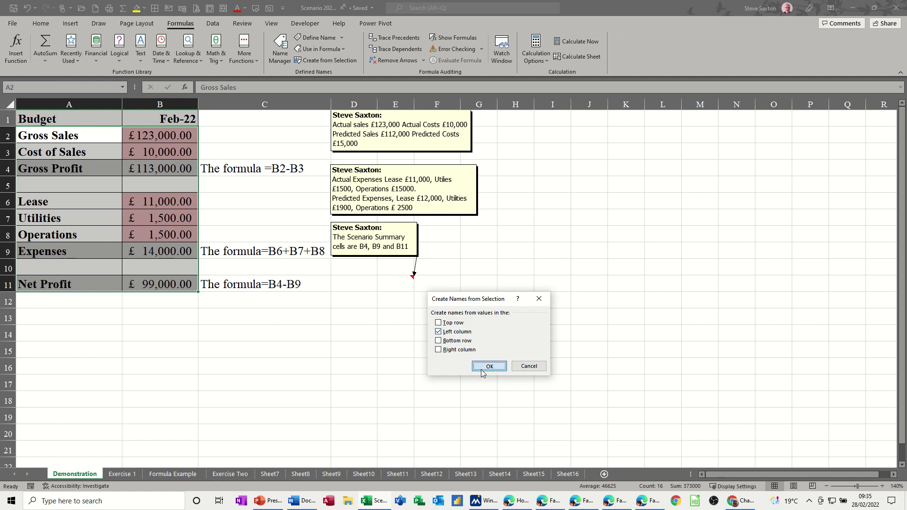
{"action": "left_click", "coordinate": [148, 138]}
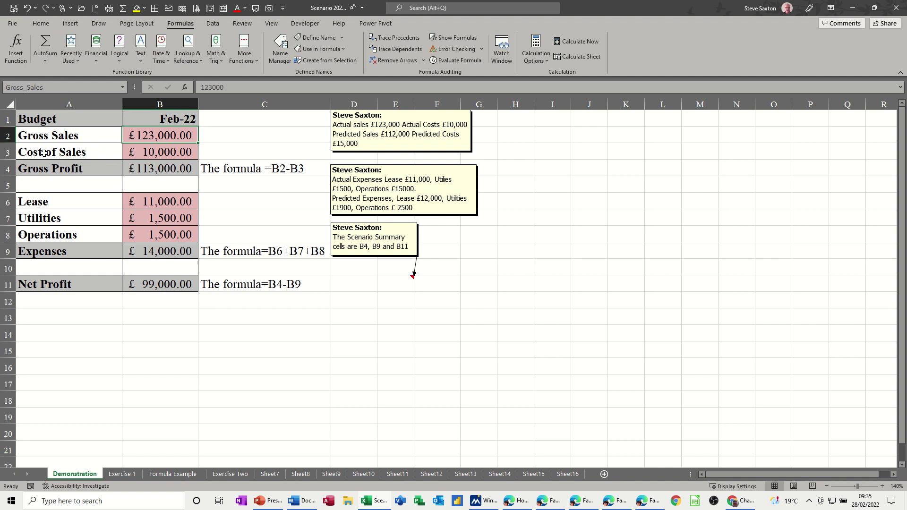
{"action": "left_click", "coordinate": [133, 152]}
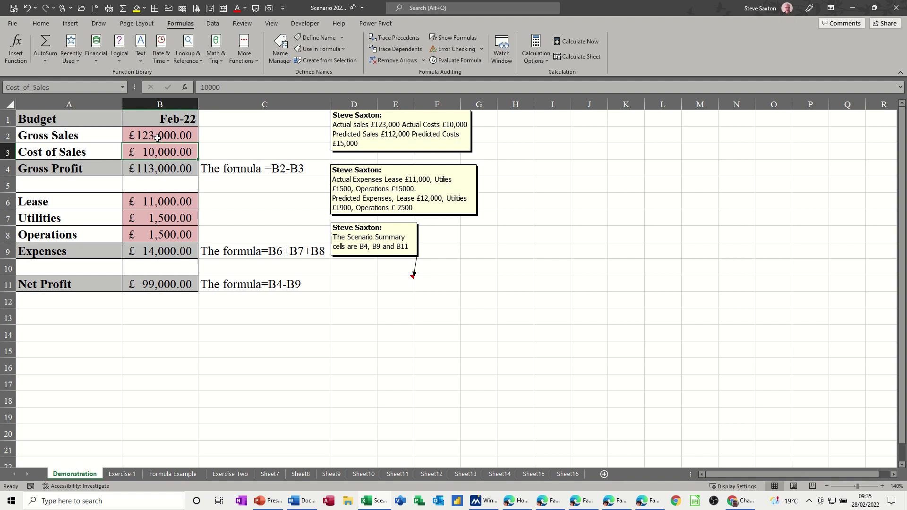
Step: Start a new scenario named Actual in the Scenario Manager
{"action": "left_click", "coordinate": [213, 24]}
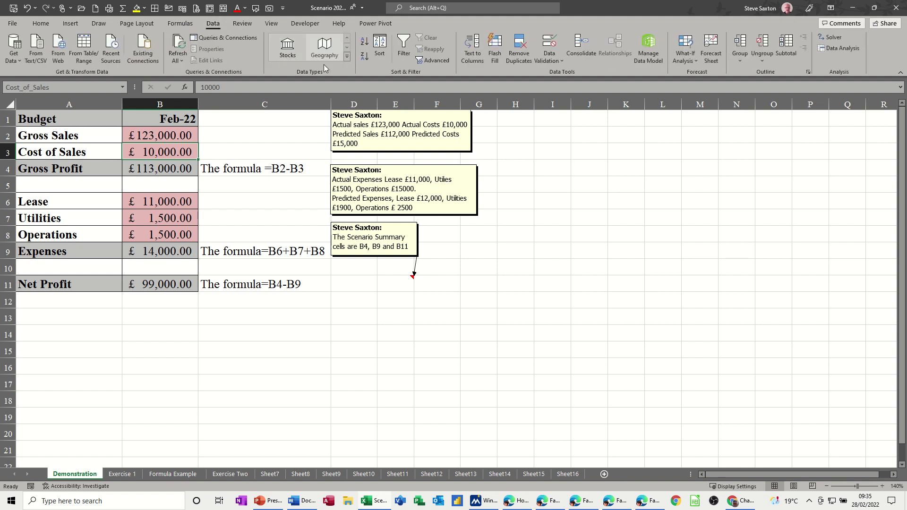
{"action": "left_click", "coordinate": [684, 65]}
{"action": "left_click", "coordinate": [694, 75]}
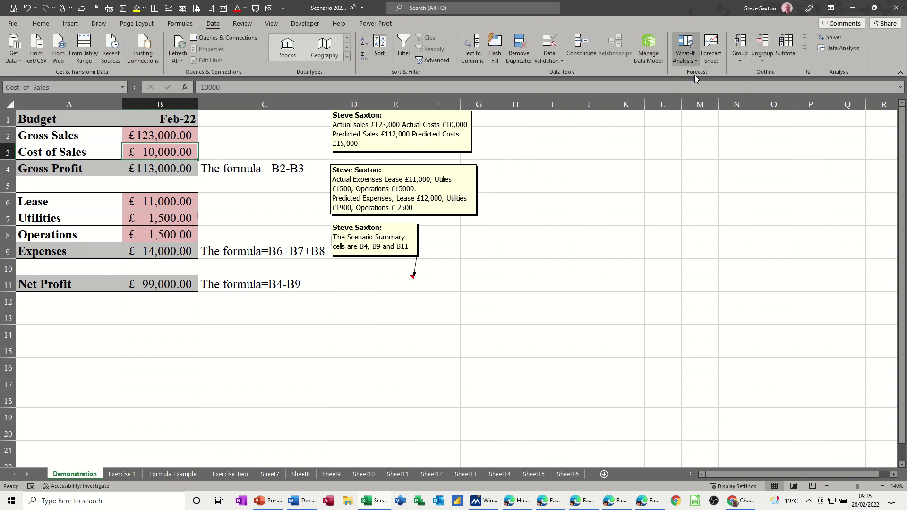
{"action": "left_click_drag", "start_coordinate": [495, 258], "coordinate": [344, 135]}
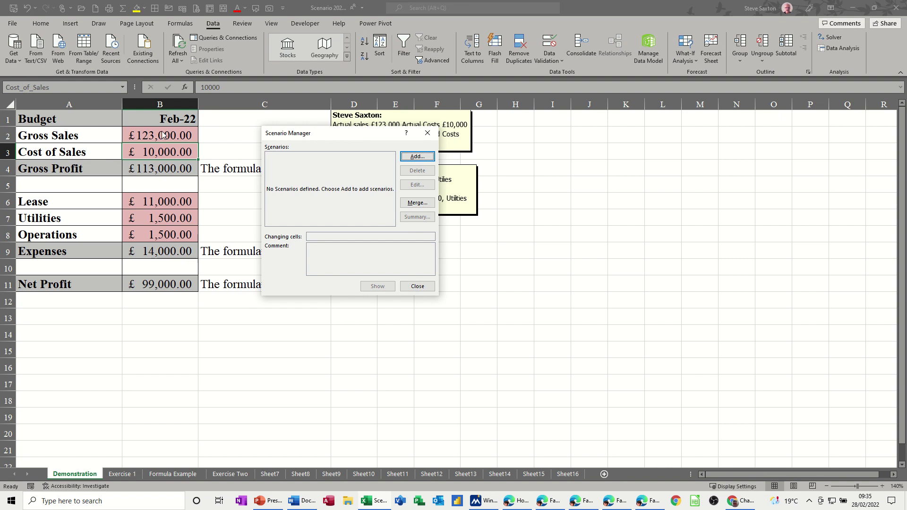
{"action": "left_click", "coordinate": [417, 157]}
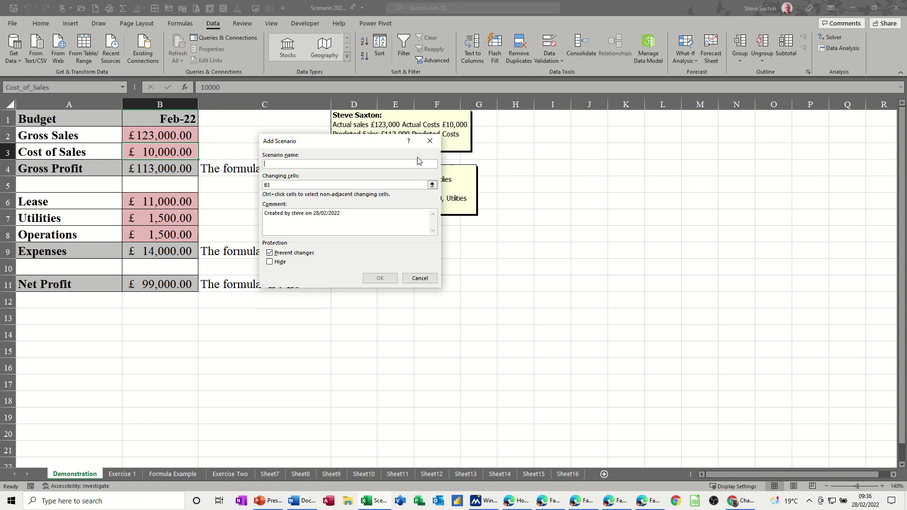
{"action": "type", "text": "Actual"}
Step: Set the Actual scenario's changing cells to B2:B3 and B6:B8, and accept the current cell values for it
{"action": "left_click", "coordinate": [431, 185]}
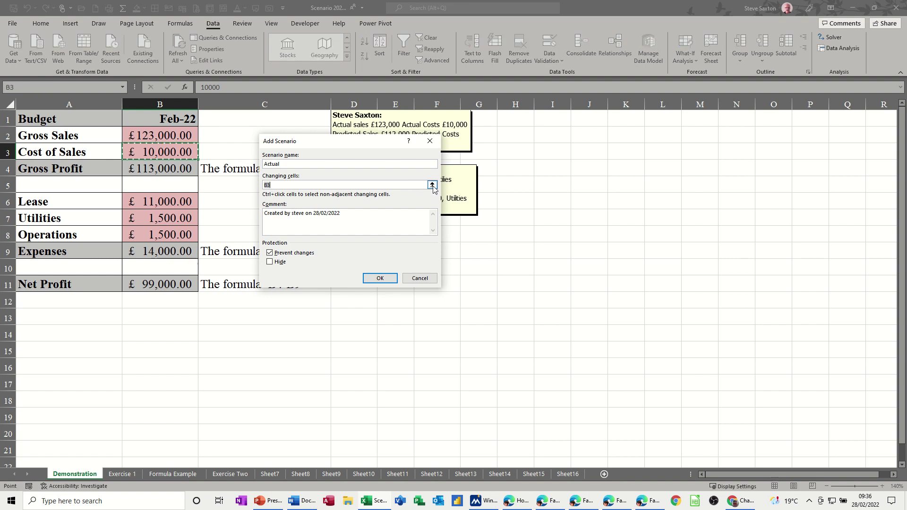
{"action": "left_click", "coordinate": [160, 136]}
{"action": "left_click_drag", "start_coordinate": [160, 135], "coordinate": [160, 152]}
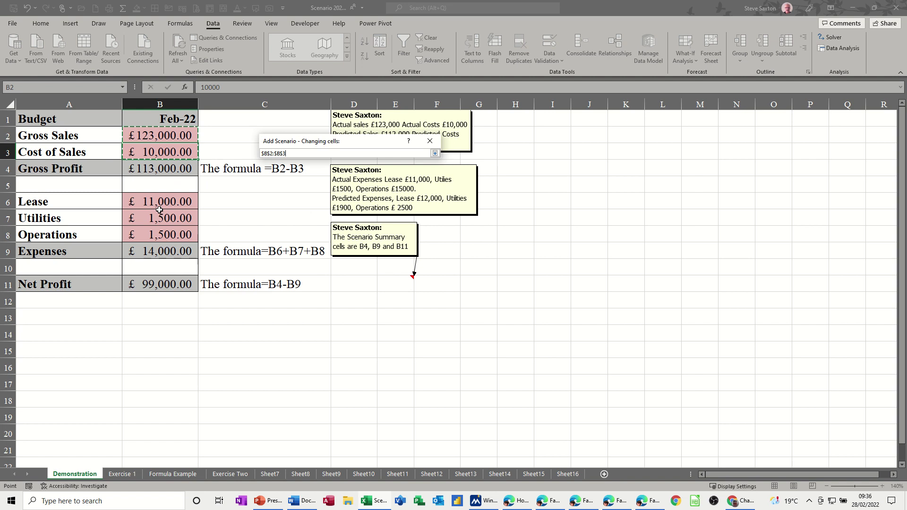
{"action": "left_click_drag", "start_coordinate": [158, 203], "coordinate": [159, 227]}
{"action": "left_click", "coordinate": [435, 154]}
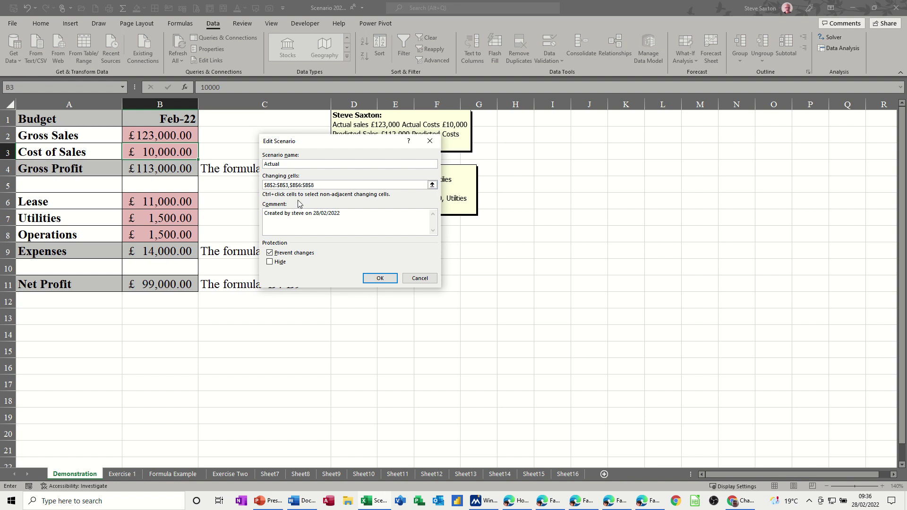
{"action": "left_click", "coordinate": [378, 279]}
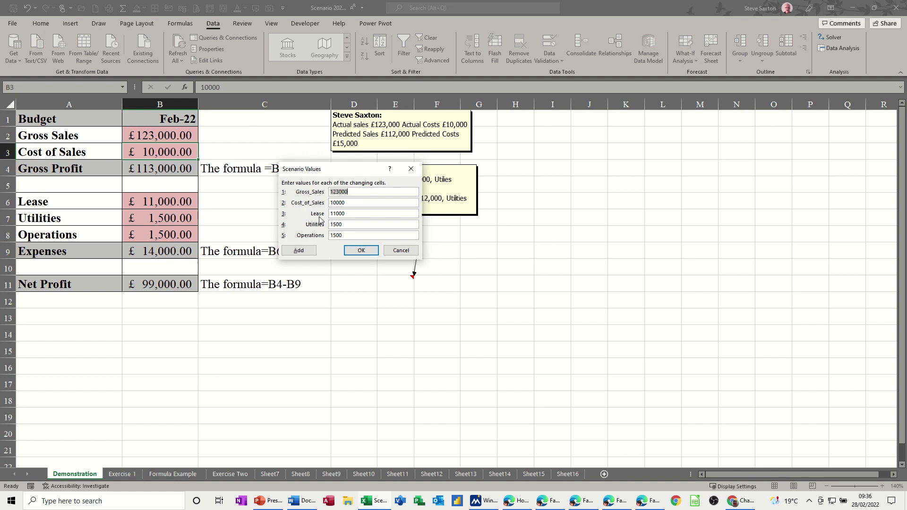
{"action": "left_click", "coordinate": [361, 251]}
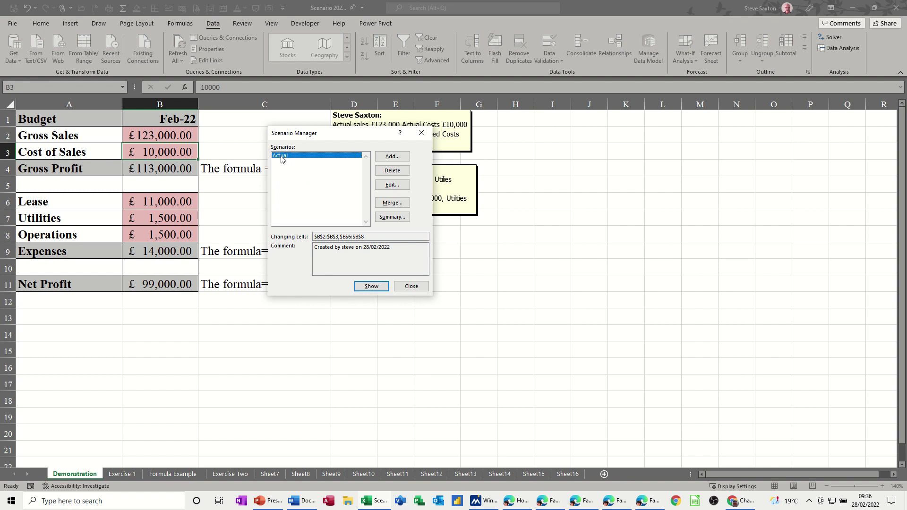
Step: Add a second scenario named Predicted using the same changing cells
{"action": "left_click", "coordinate": [391, 157]}
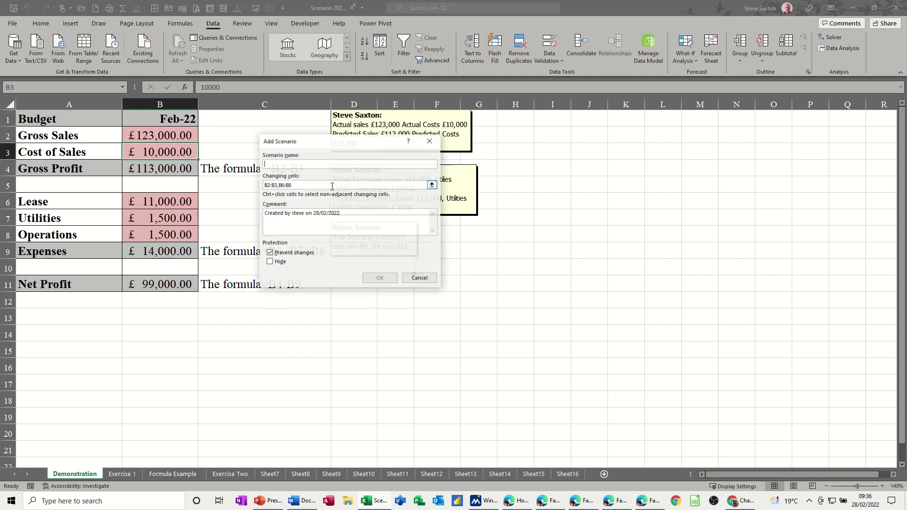
{"action": "type", "text": "P"}
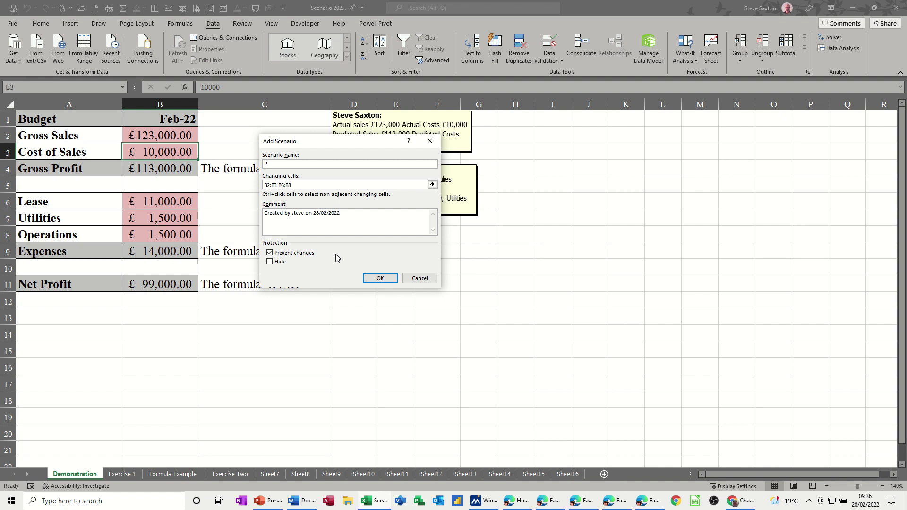
{"action": "type", "text": "redicted"}
{"action": "left_click", "coordinate": [379, 278]}
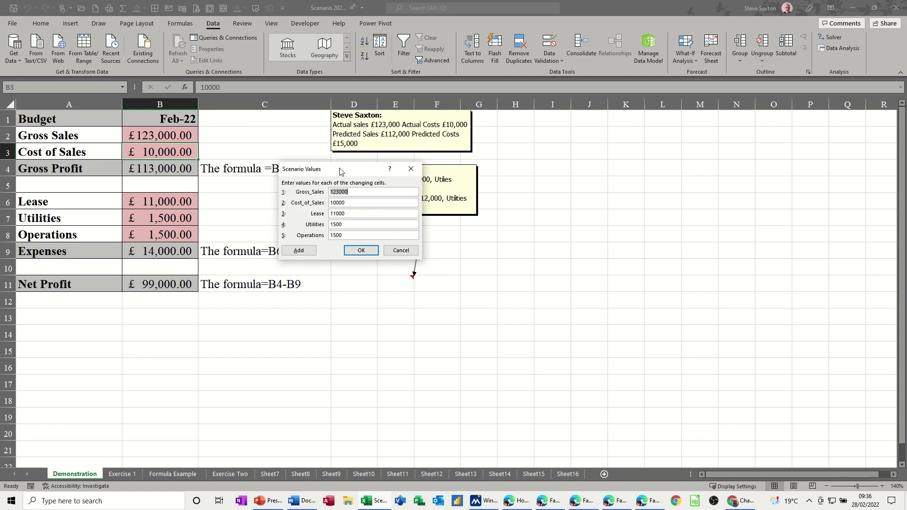
Step: Set the Predicted values to Gross Sales 112000, Cost of Sales 15000, Lease 12000, Utilities 1900 and Operations 2500
{"action": "left_click_drag", "start_coordinate": [340, 171], "coordinate": [403, 228]}
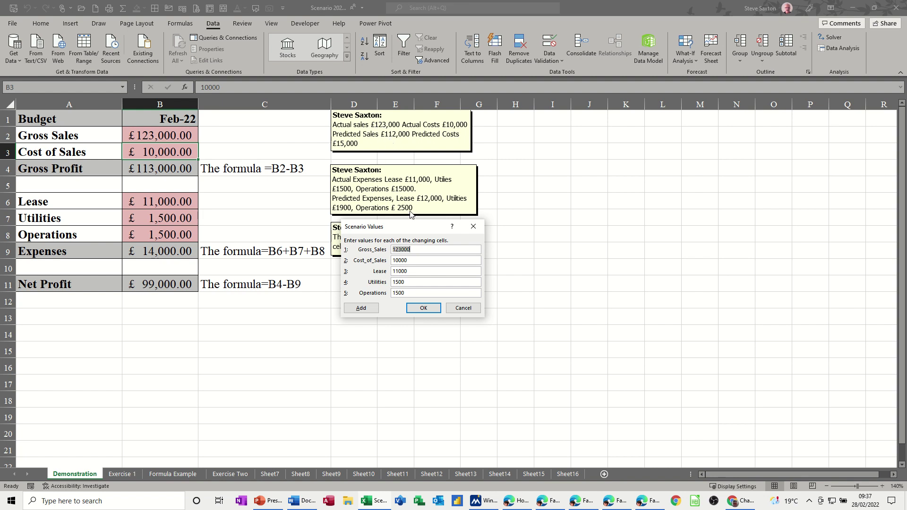
{"action": "type", "text": "11"}
{"action": "type", "text": "1"}
{"action": "left_click_drag", "start_coordinate": [409, 271], "coordinate": [392, 274]}
{"action": "type", "text": "12"}
{"action": "double_click", "coordinate": [412, 282]}
{"action": "type", "text": "1"}
{"action": "left_click_drag", "start_coordinate": [411, 293], "coordinate": [391, 293]}
{"action": "type", "text": "2"}
{"action": "left_click", "coordinate": [414, 308]}
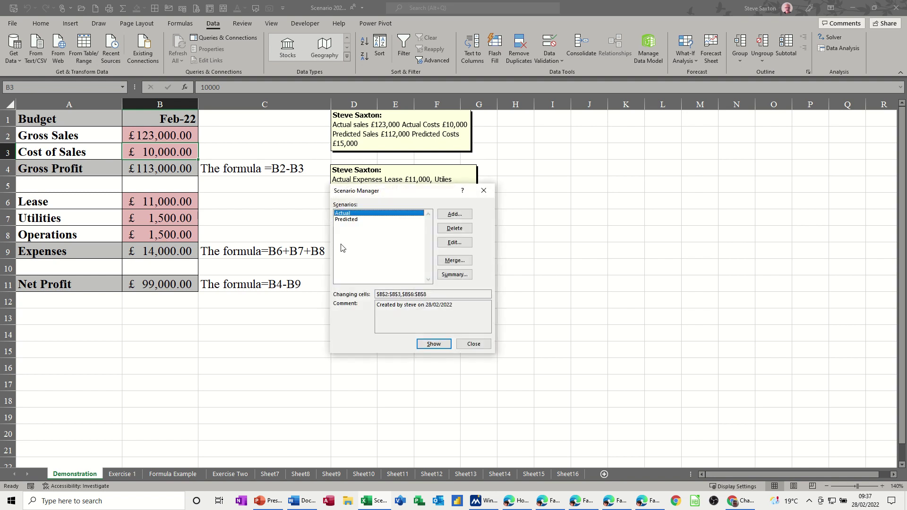
Step: Show the Predicted scenario in the budget, and switch back to the Actual scenario
{"action": "left_click", "coordinate": [345, 220]}
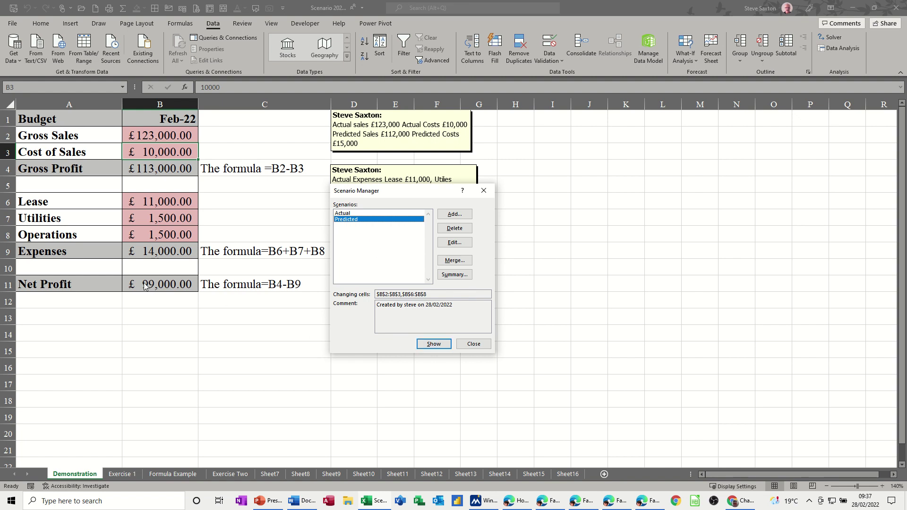
{"action": "left_click", "coordinate": [433, 344]}
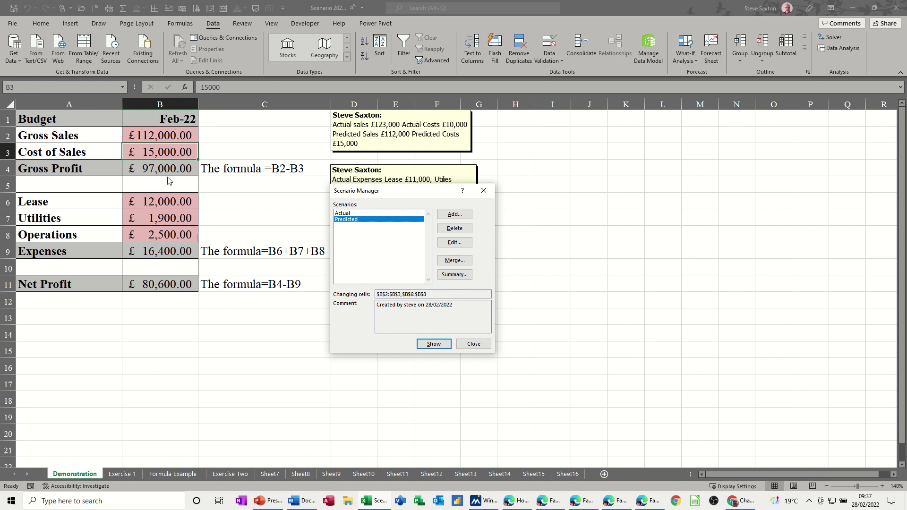
{"action": "left_click", "coordinate": [339, 213]}
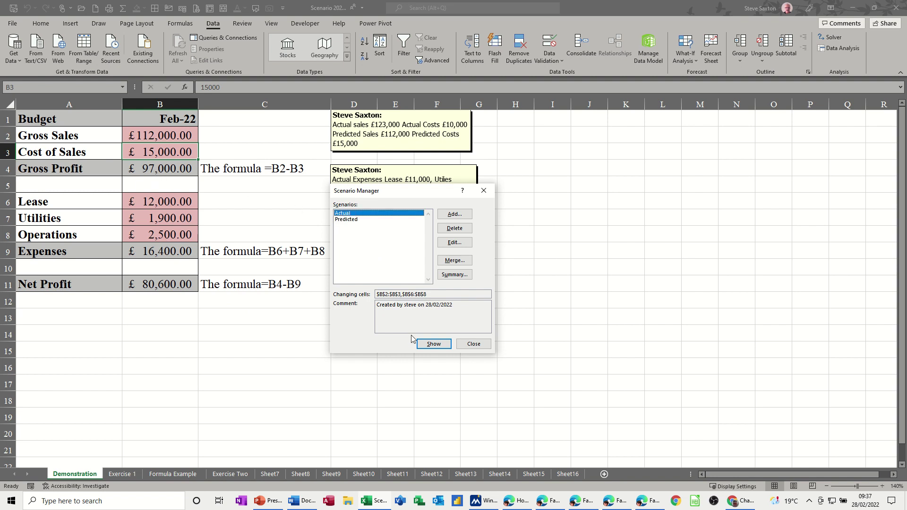
{"action": "left_click", "coordinate": [433, 344]}
Step: Create a scenario summary report with the Net Profit cell B11 as the result cell, and check it against the Demonstration sheet
{"action": "left_click", "coordinate": [455, 275]}
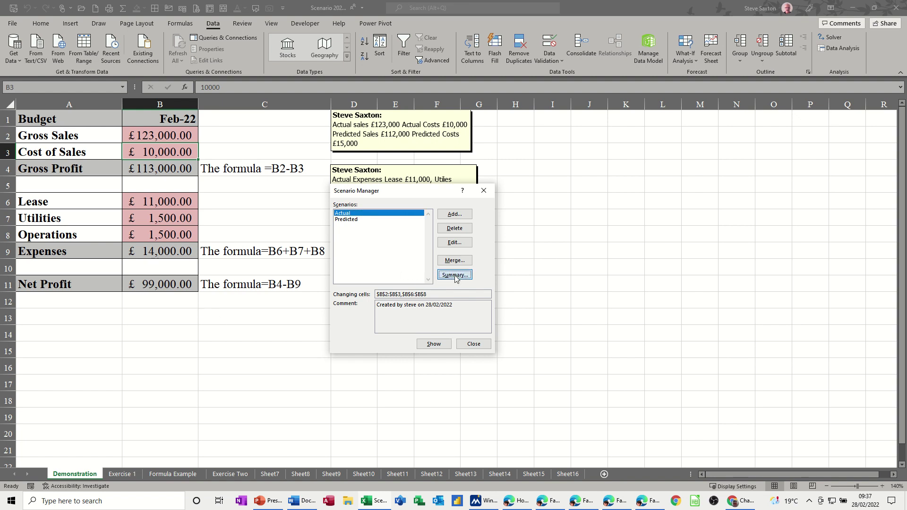
{"action": "left_click", "coordinate": [161, 285]}
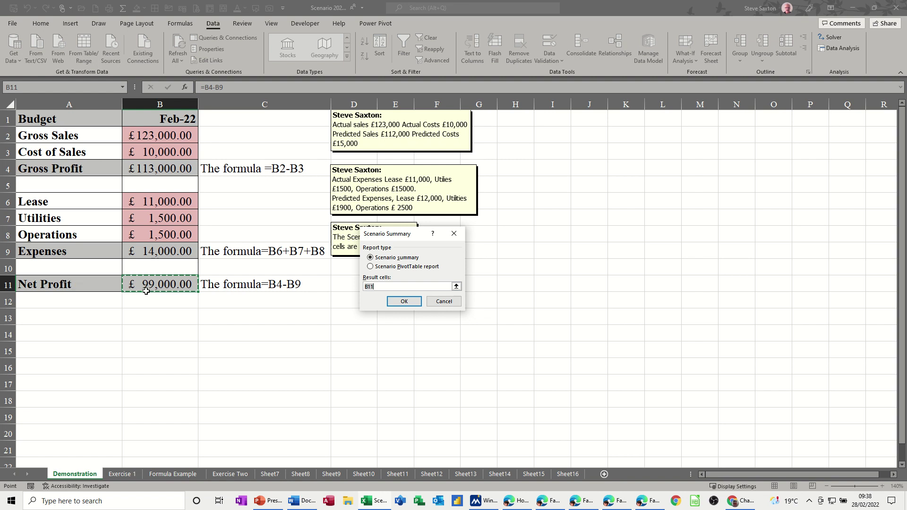
{"action": "left_click", "coordinate": [404, 301]}
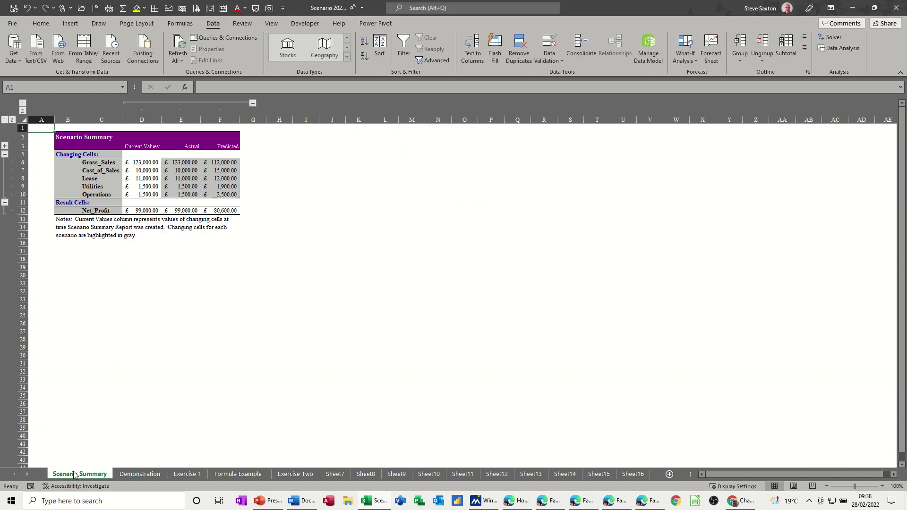
{"action": "left_click", "coordinate": [140, 473]}
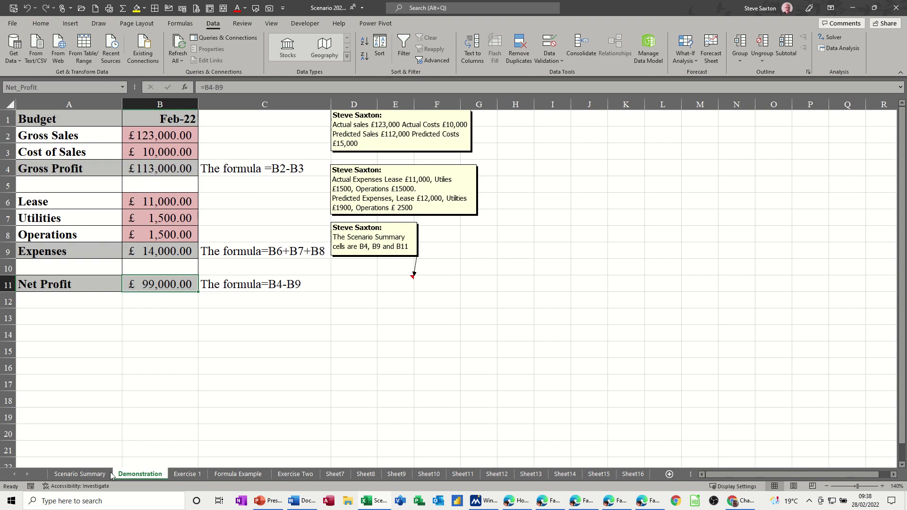
{"action": "left_click", "coordinate": [81, 474]}
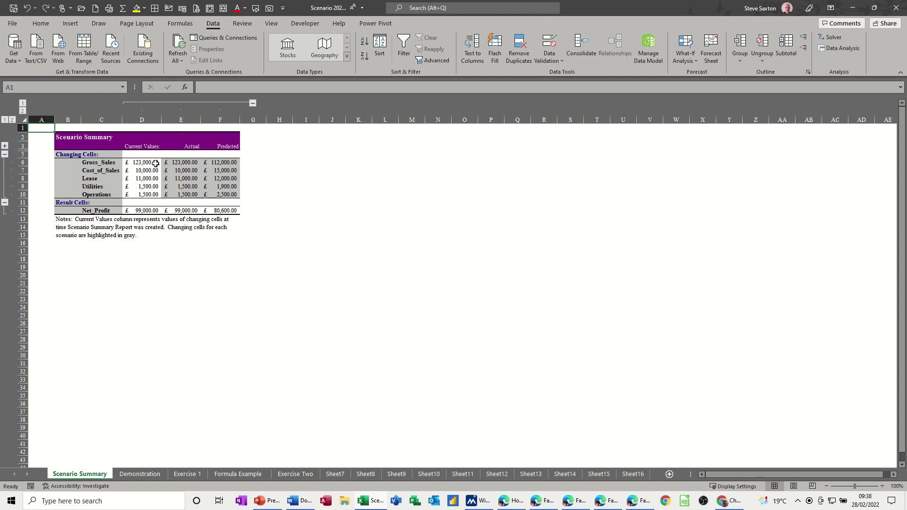
Step: Delete the Current Values column from the scenario summary
{"action": "left_click", "coordinate": [141, 119]}
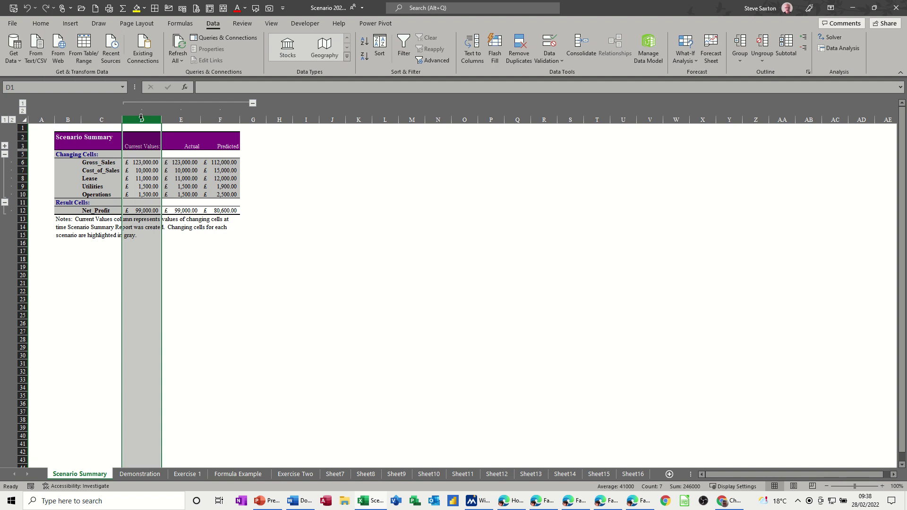
{"action": "right_click", "coordinate": [141, 118]}
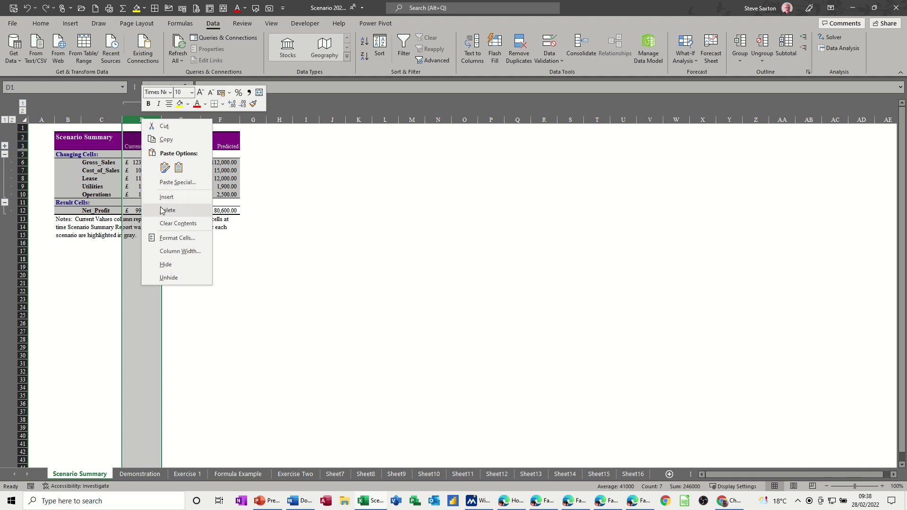
{"action": "left_click", "coordinate": [163, 210]}
Step: Compare the Actual and Predicted gross sales in the scenario summary
{"action": "left_click", "coordinate": [145, 170]}
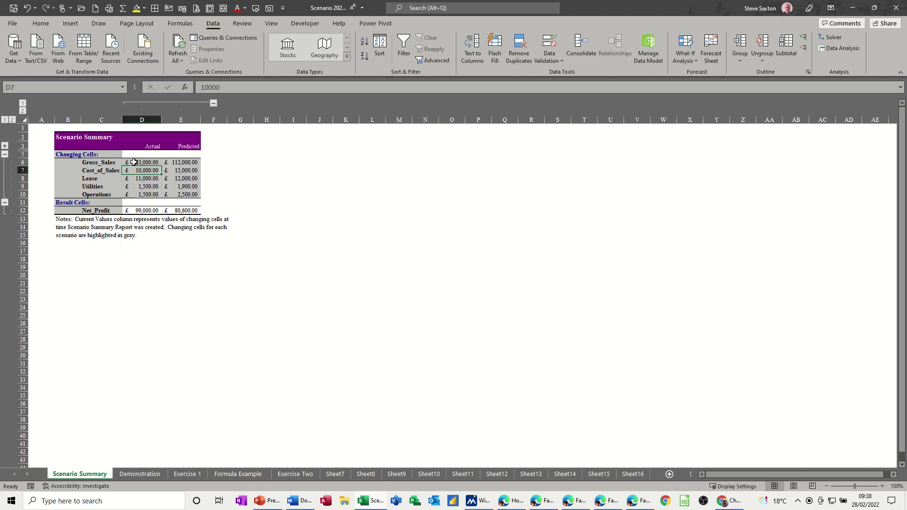
{"action": "left_click", "coordinate": [150, 162]}
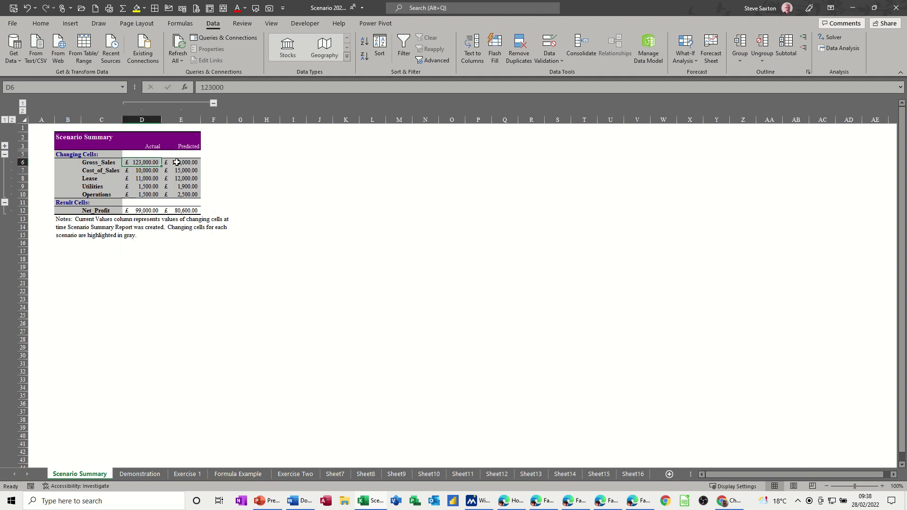
{"action": "left_click", "coordinate": [176, 162]}
{"action": "left_click", "coordinate": [141, 161]}
{"action": "left_click", "coordinate": [187, 163]}
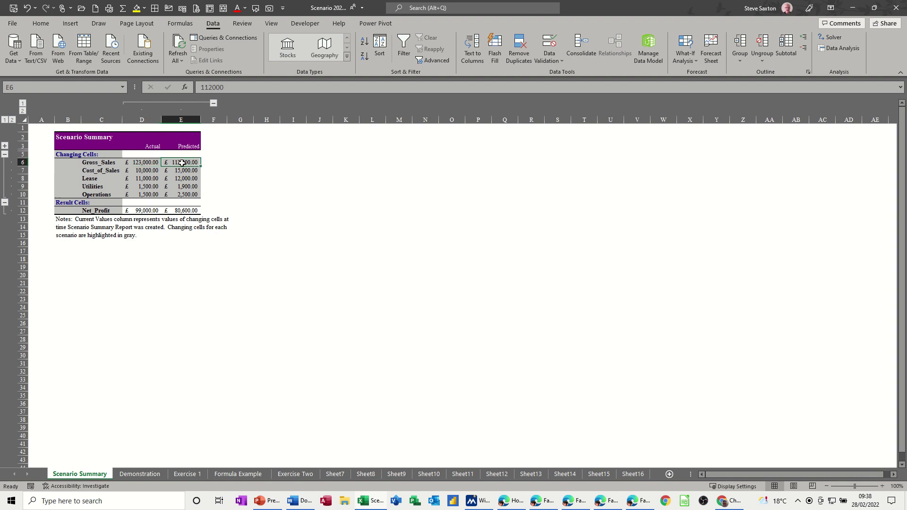
{"action": "left_click", "coordinate": [141, 164]}
{"action": "left_click", "coordinate": [187, 163]}
Step: Add a third scenario named 50% Drop to the Demonstration sheet's budget, keeping the same changing cells
{"action": "left_click", "coordinate": [138, 474]}
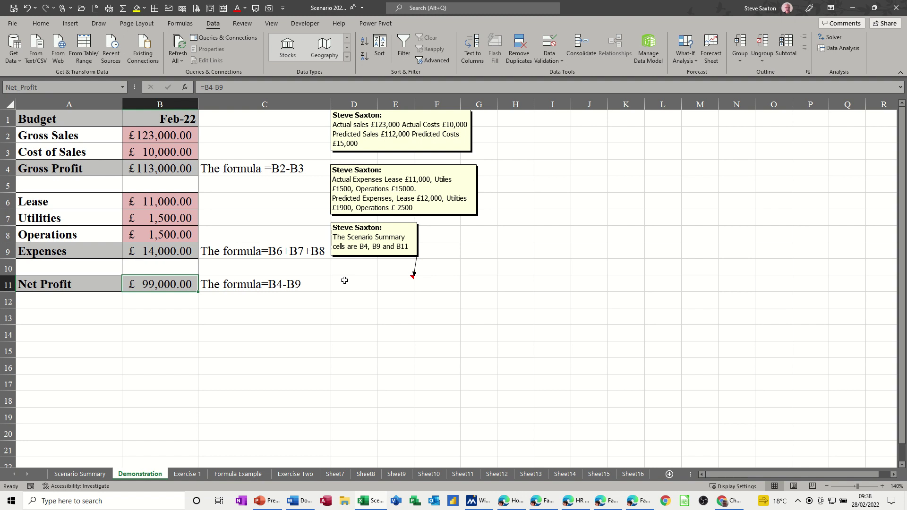
{"action": "left_click", "coordinate": [685, 57]}
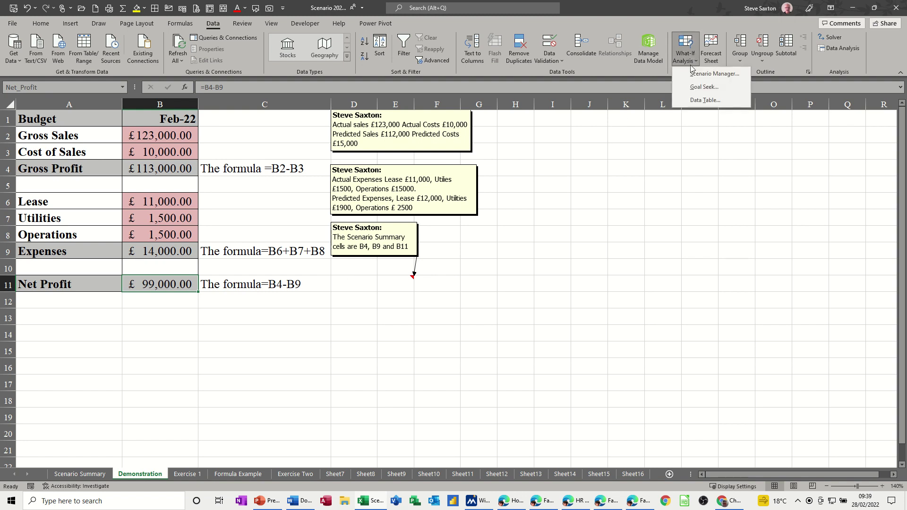
{"action": "left_click", "coordinate": [694, 78]}
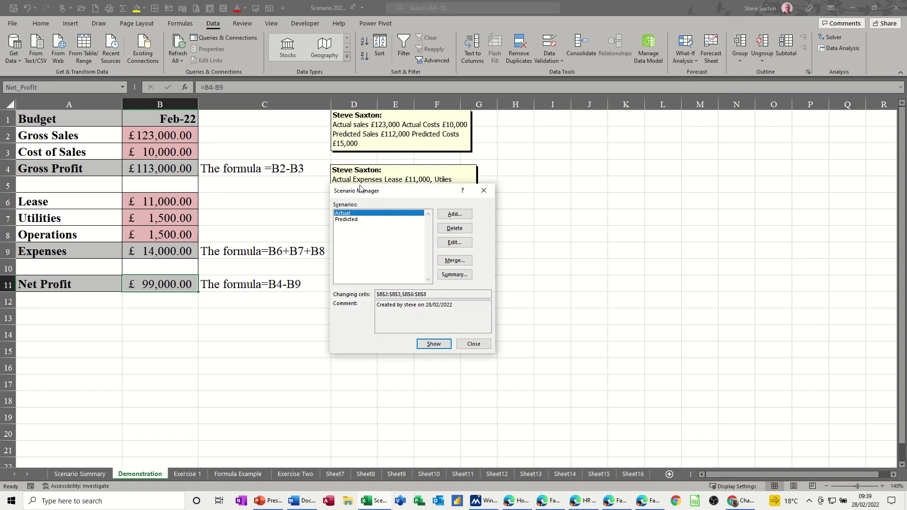
{"action": "left_click_drag", "start_coordinate": [362, 194], "coordinate": [358, 209]}
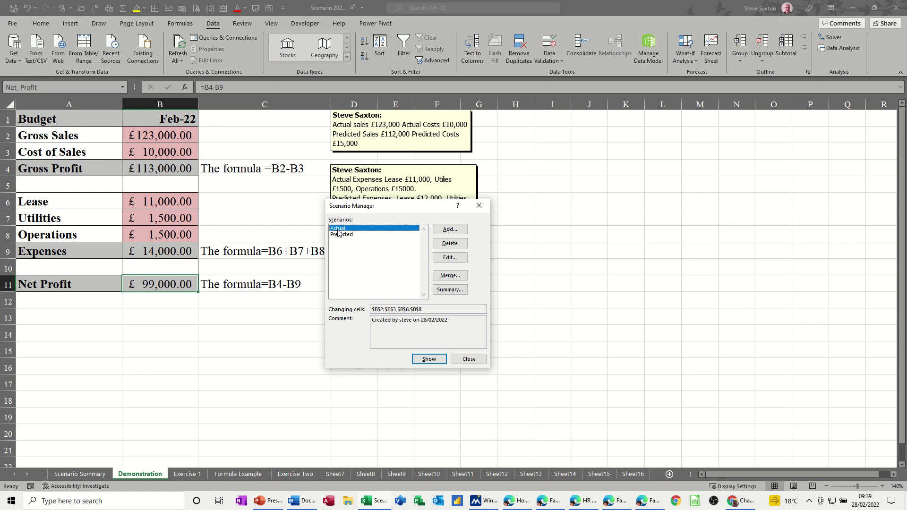
{"action": "left_click", "coordinate": [444, 230]}
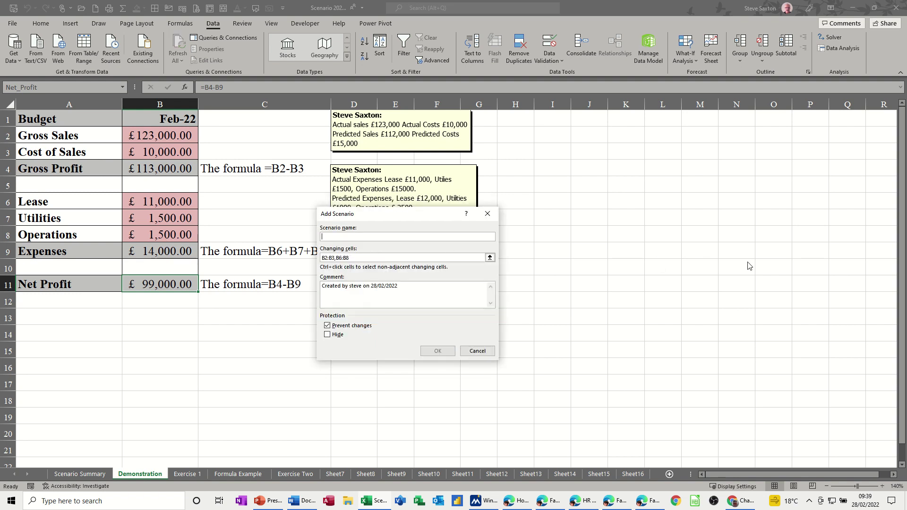
{"action": "type", "text": "50% Drop"}
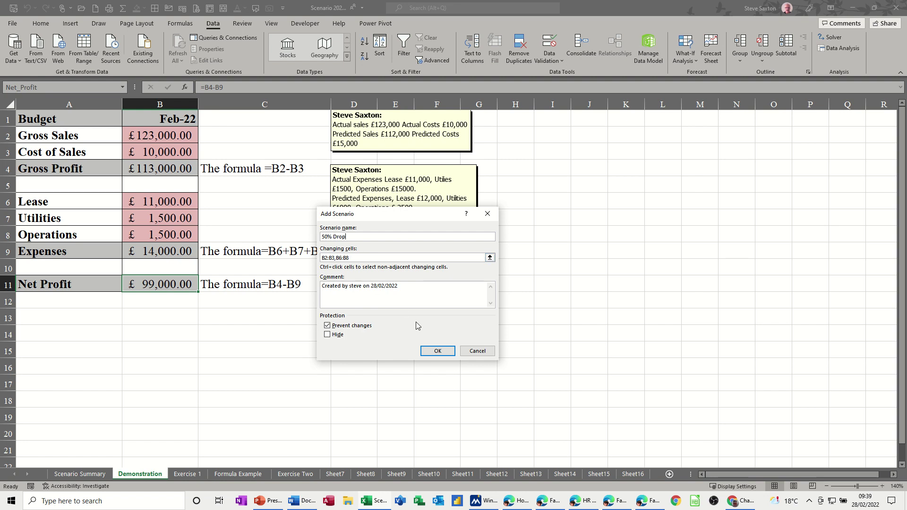
{"action": "left_click", "coordinate": [435, 351]}
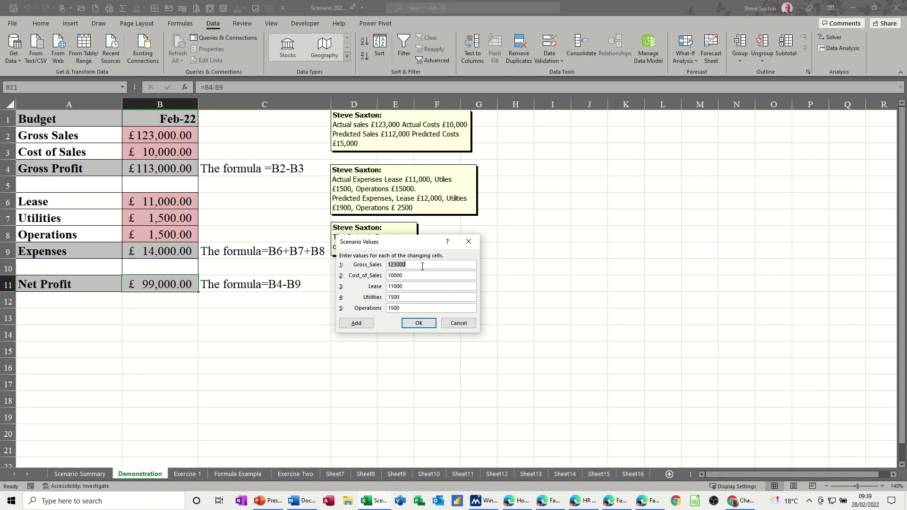
Step: Set the 50% Drop scenario's Gross Sales to =gross_sales*.5, keeping the other values, and accept the conversion to values
{"action": "type", "text": "="}
{"action": "type", "text": "gross_sales*.5"}
{"action": "left_click", "coordinate": [418, 324]}
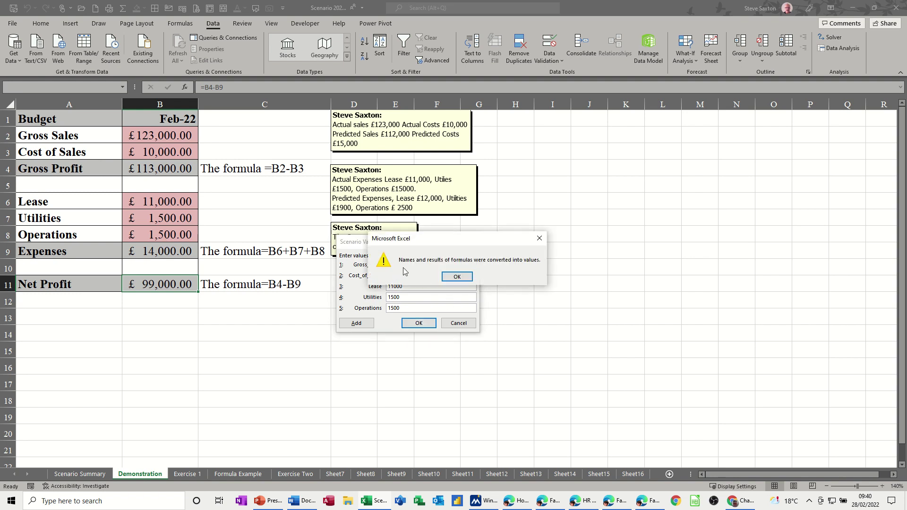
{"action": "left_click", "coordinate": [456, 277]}
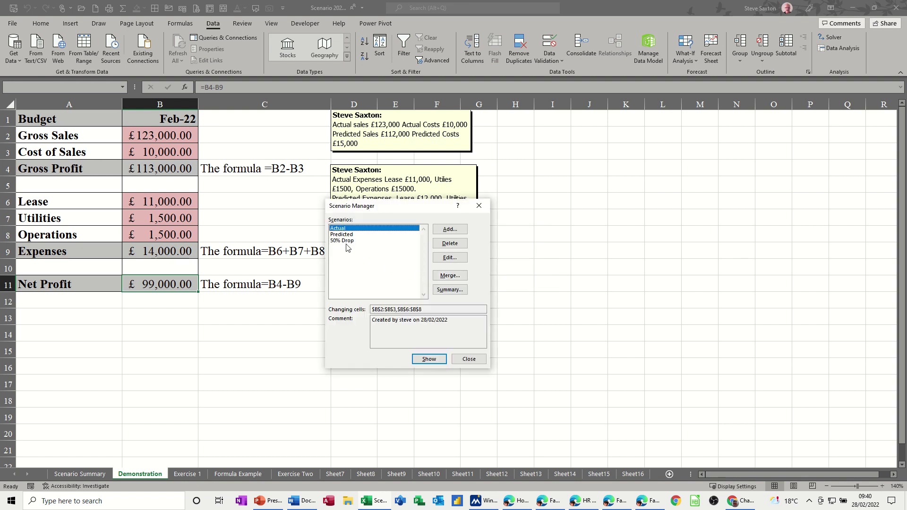
Step: Switch the budget between the Actual and 50% Drop scenarios, ending with 50% Drop shown
{"action": "left_click", "coordinate": [345, 242]}
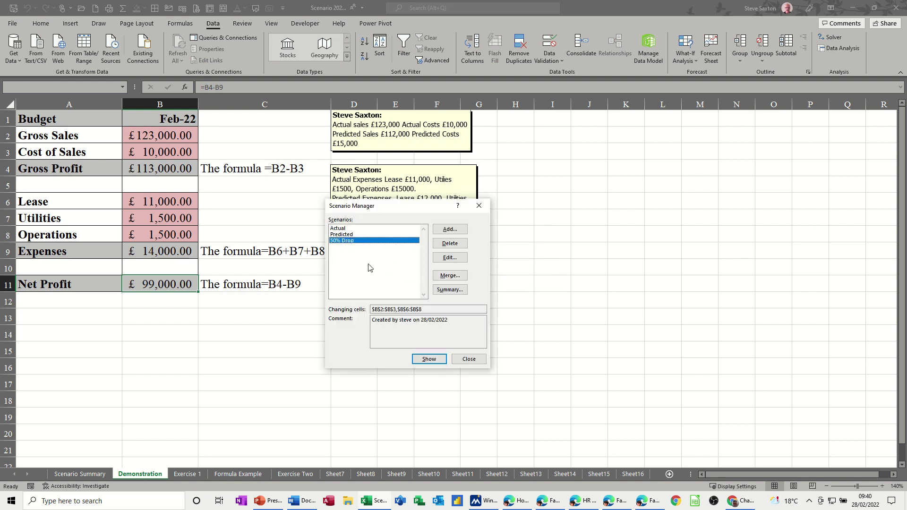
{"action": "left_click", "coordinate": [423, 359]}
{"action": "left_click", "coordinate": [337, 229]}
{"action": "left_click", "coordinate": [428, 360]}
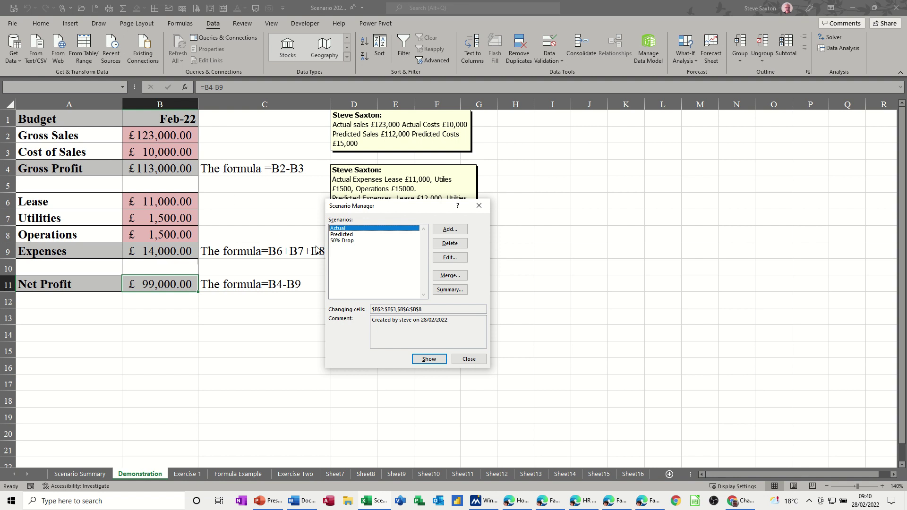
{"action": "left_click", "coordinate": [346, 242]}
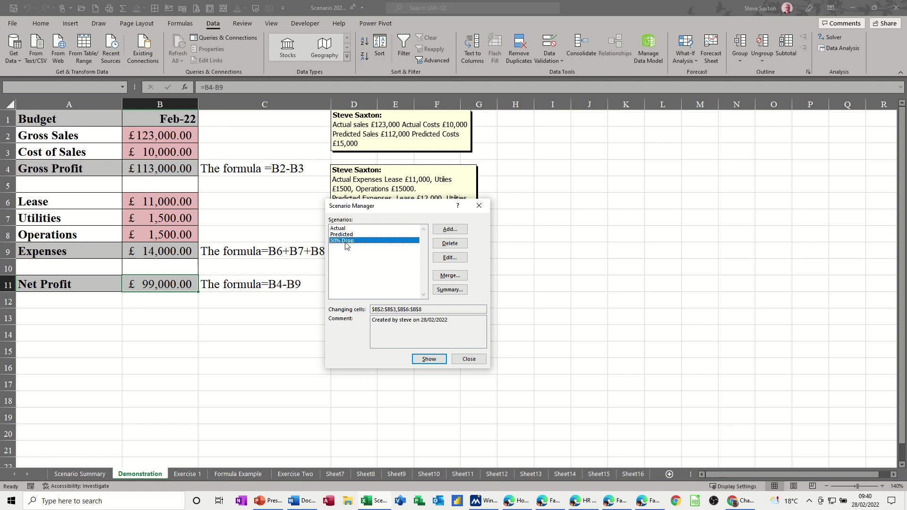
{"action": "left_click", "coordinate": [429, 360]}
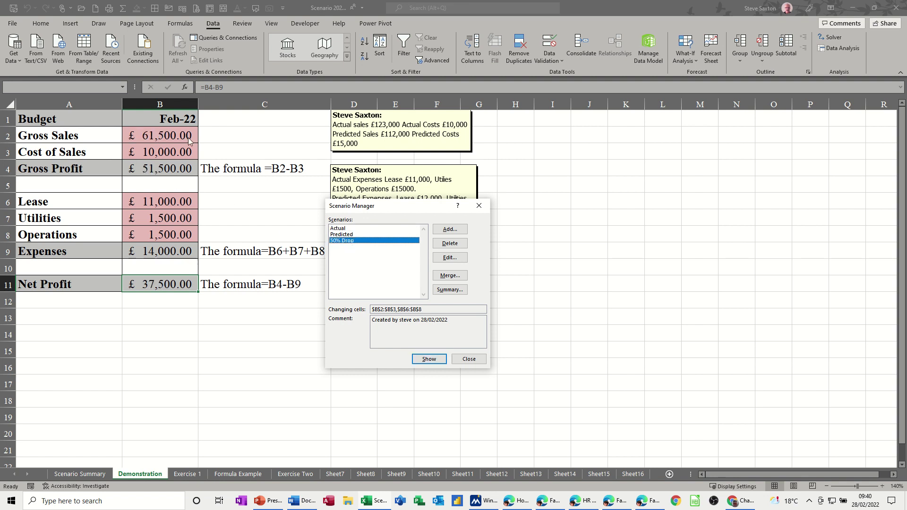
Step: Create a new scenario summary covering all three scenarios, and delete its Current Values column
{"action": "left_click", "coordinate": [439, 290]}
{"action": "left_click", "coordinate": [398, 315]}
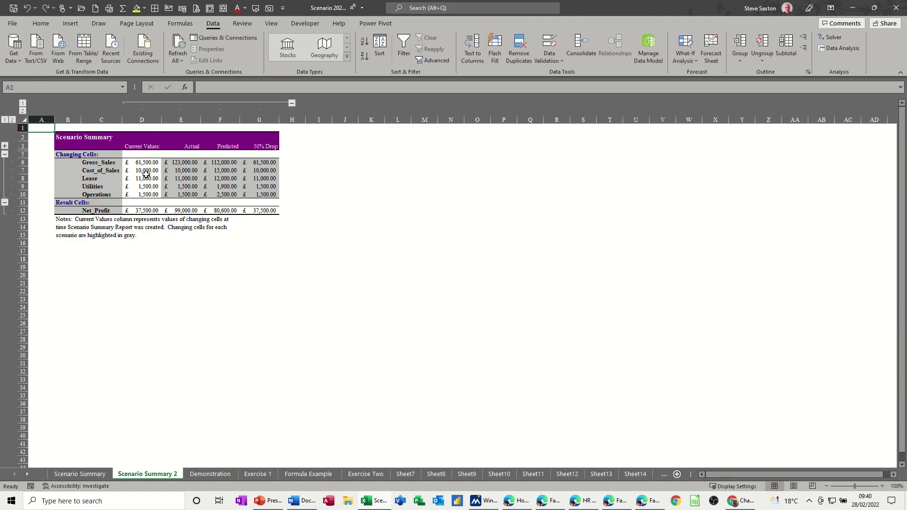
{"action": "left_click", "coordinate": [145, 121]}
{"action": "right_click", "coordinate": [146, 122]}
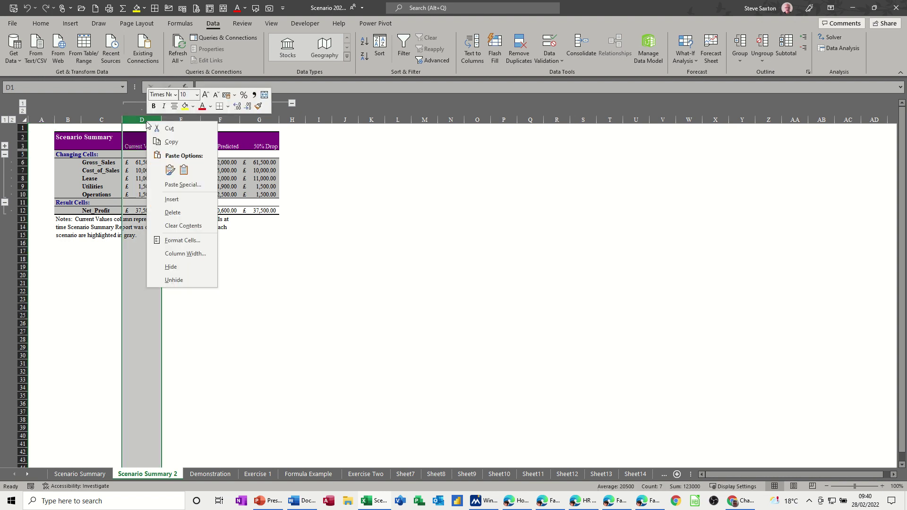
{"action": "left_click", "coordinate": [172, 212]}
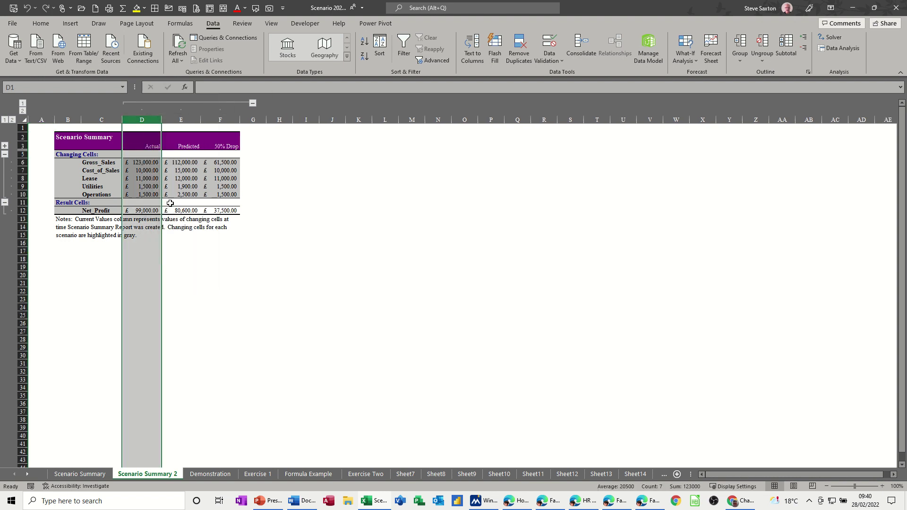
{"action": "left_click", "coordinate": [225, 163]}
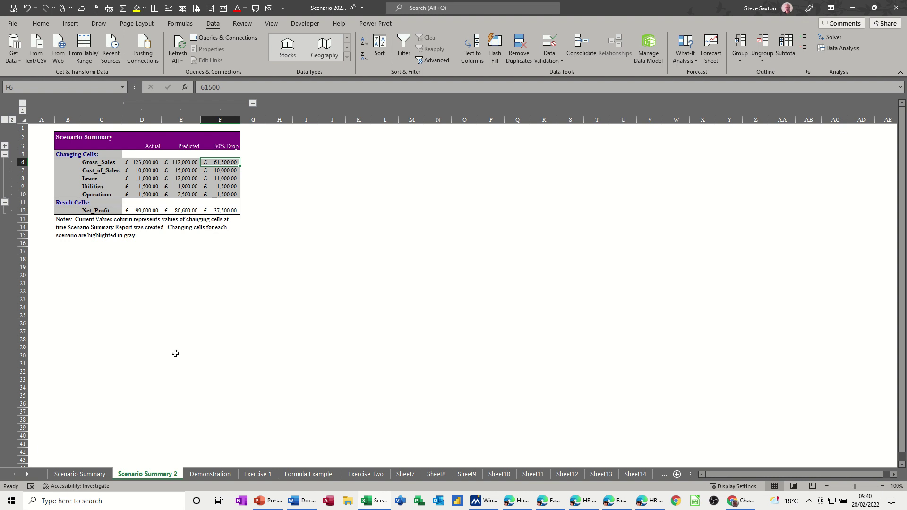
Step: Return to the Demonstration sheet and show the Actual scenario in the budget
{"action": "left_click", "coordinate": [211, 474]}
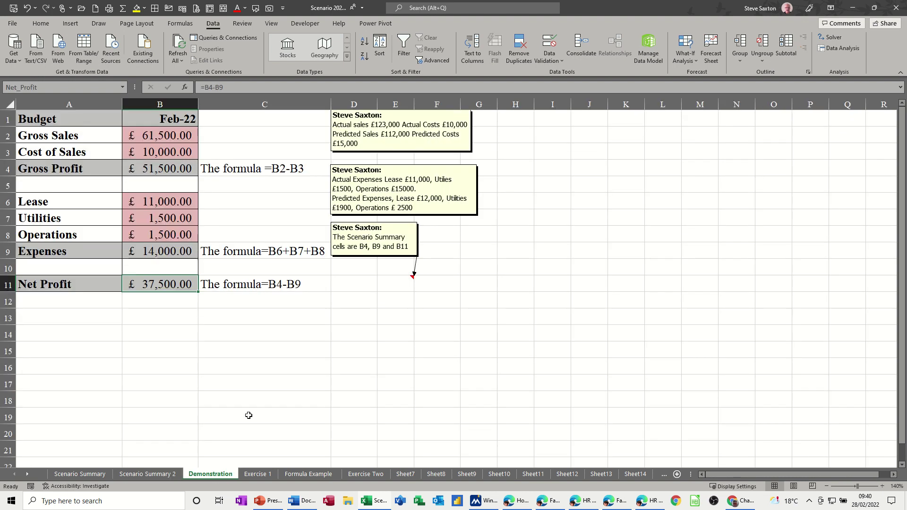
{"action": "left_click", "coordinate": [693, 60]}
{"action": "left_click", "coordinate": [690, 75]}
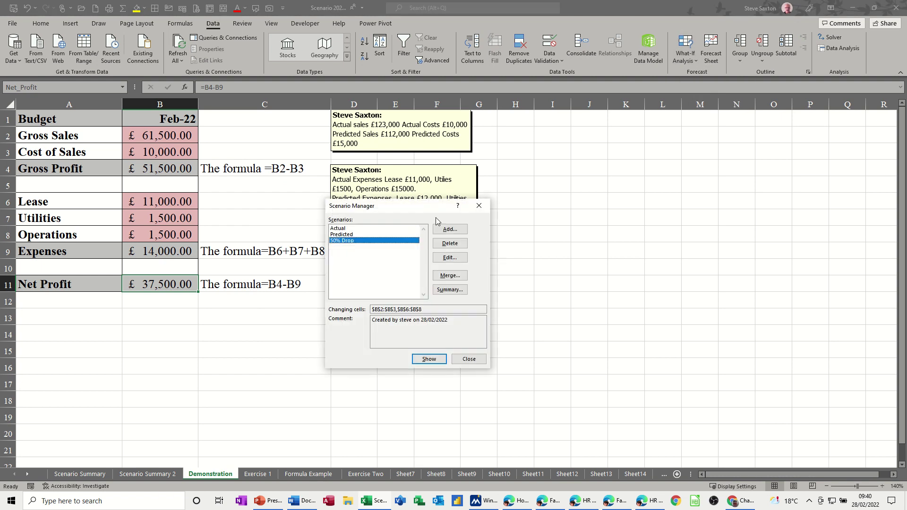
{"action": "left_click", "coordinate": [346, 229]}
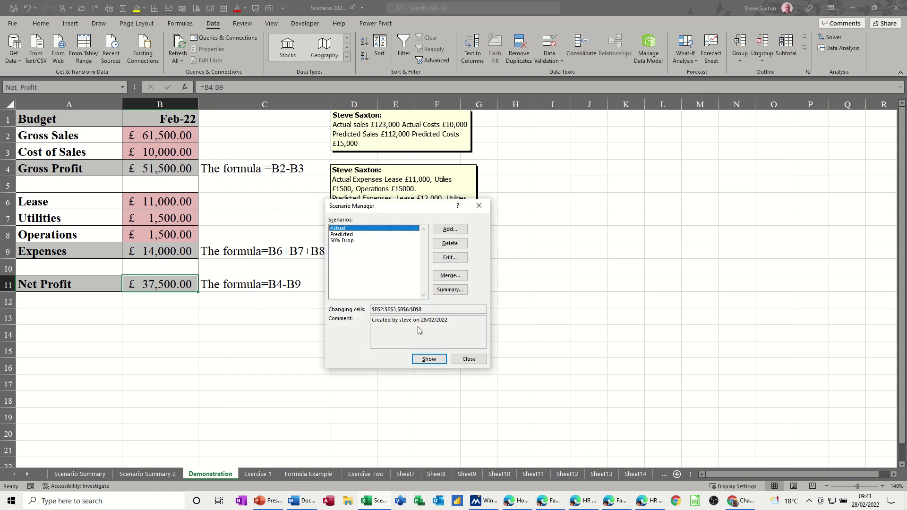
{"action": "left_click", "coordinate": [423, 359]}
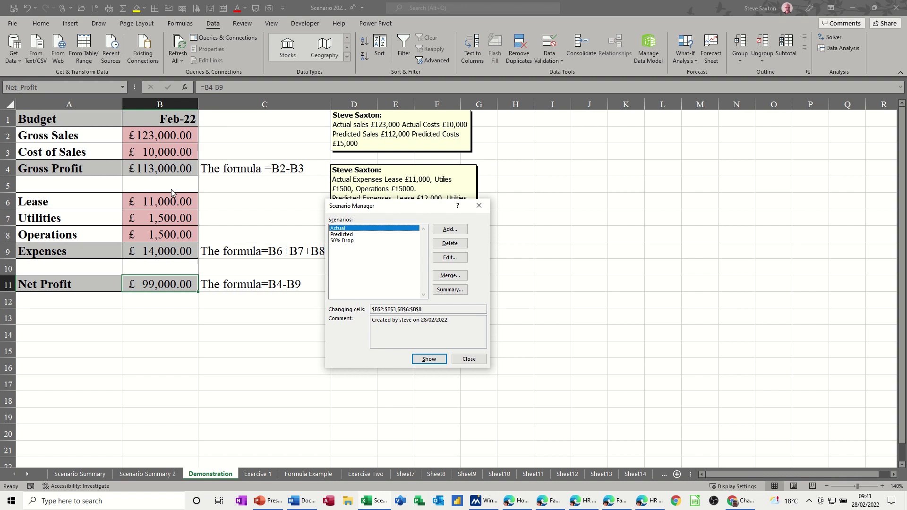
Step: Add a fourth scenario named 20% Increase Costs, keeping the same changing cells
{"action": "left_click", "coordinate": [447, 230]}
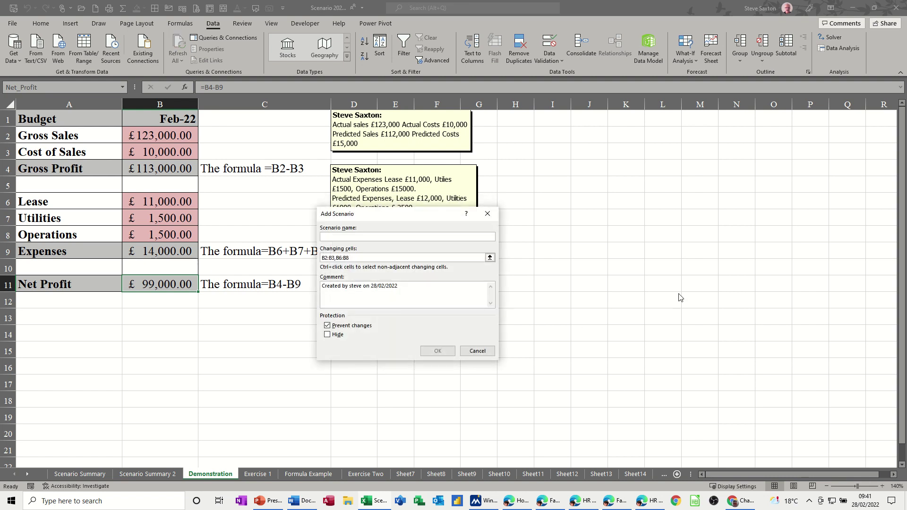
{"action": "type", "text": "20% Increase Costs"}
{"action": "left_click", "coordinate": [434, 353]}
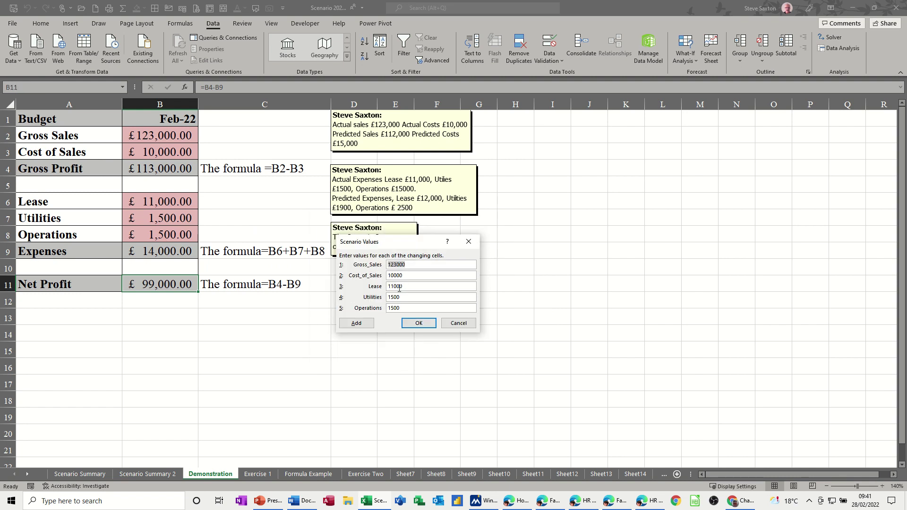
Step: Set the 20% Increase Costs values to =lease*1.2, =utilities*1.2 and =operations*1.2, keeping the sales figures, and save the scenario
{"action": "left_click", "coordinate": [406, 287]}
{"action": "left_click_drag", "start_coordinate": [400, 287], "coordinate": [389, 288]}
{"action": "type", "text": "="}
{"action": "type", "text": "="}
{"action": "left_click_drag", "start_coordinate": [420, 310], "coordinate": [385, 309]}
{"action": "type", "text": "=op"}
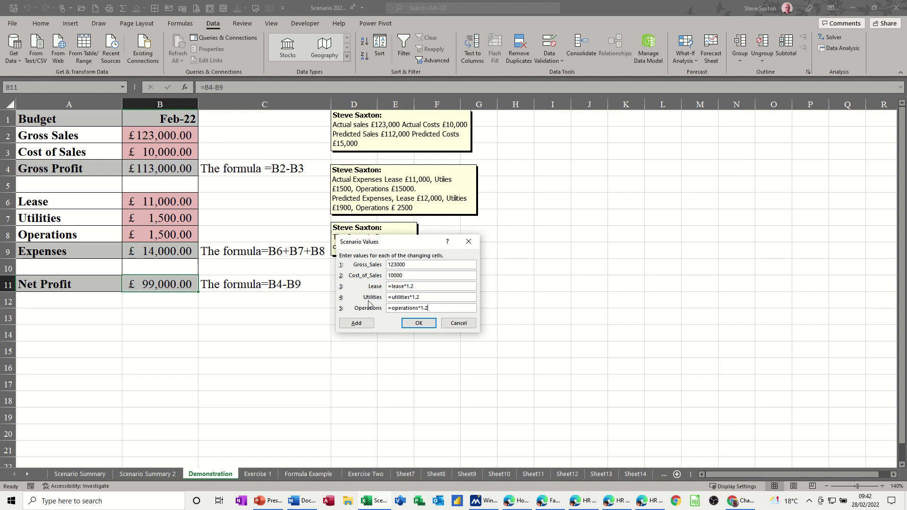
{"action": "left_click", "coordinate": [418, 323]}
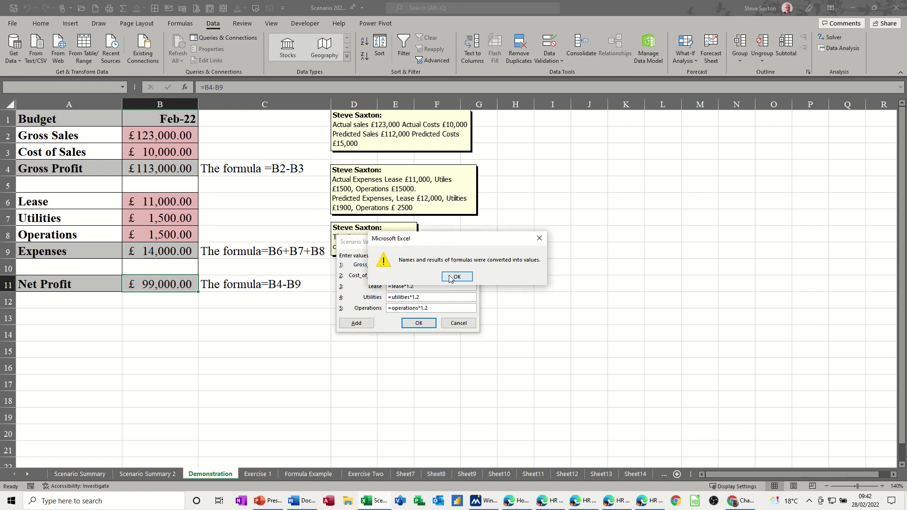
{"action": "left_click", "coordinate": [419, 323]}
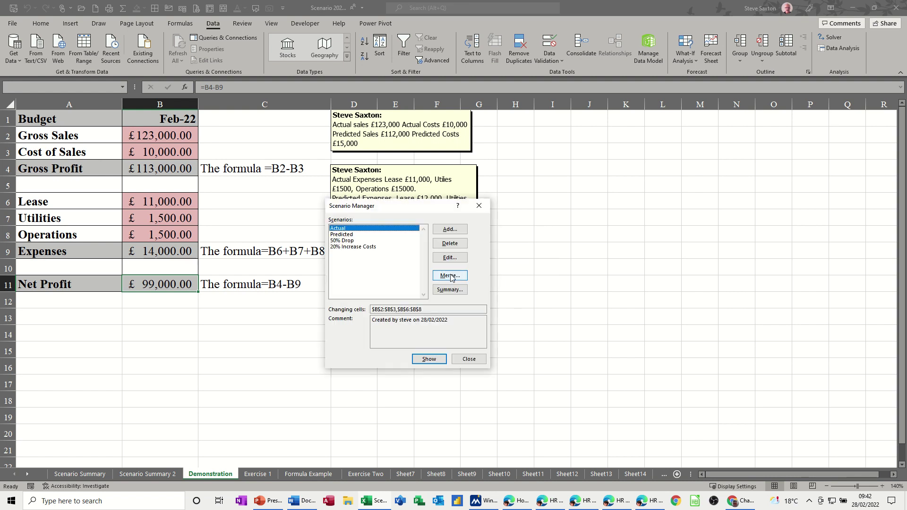
Step: Compare the budget under the 20% Increase Costs and Actual scenarios, ending with Actual shown
{"action": "left_click", "coordinate": [351, 246]}
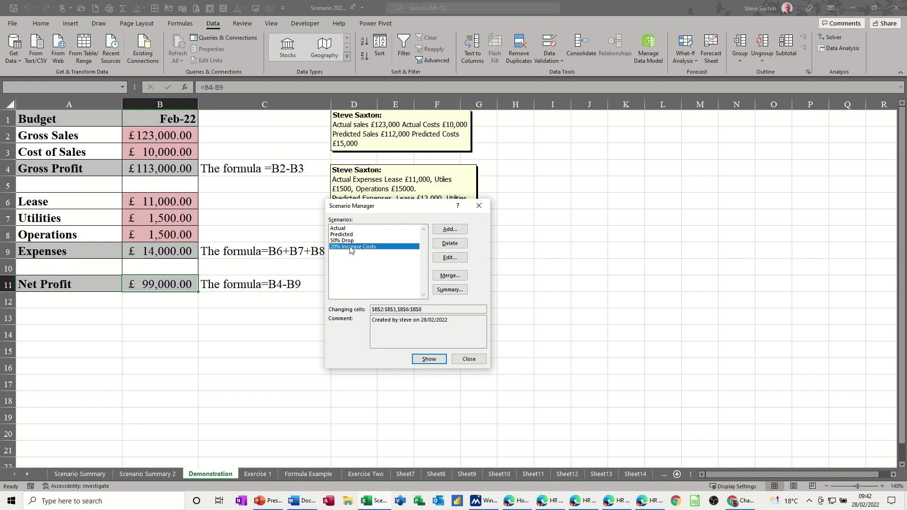
{"action": "left_click", "coordinate": [424, 360]}
{"action": "left_click", "coordinate": [350, 229]}
{"action": "left_click", "coordinate": [428, 360]}
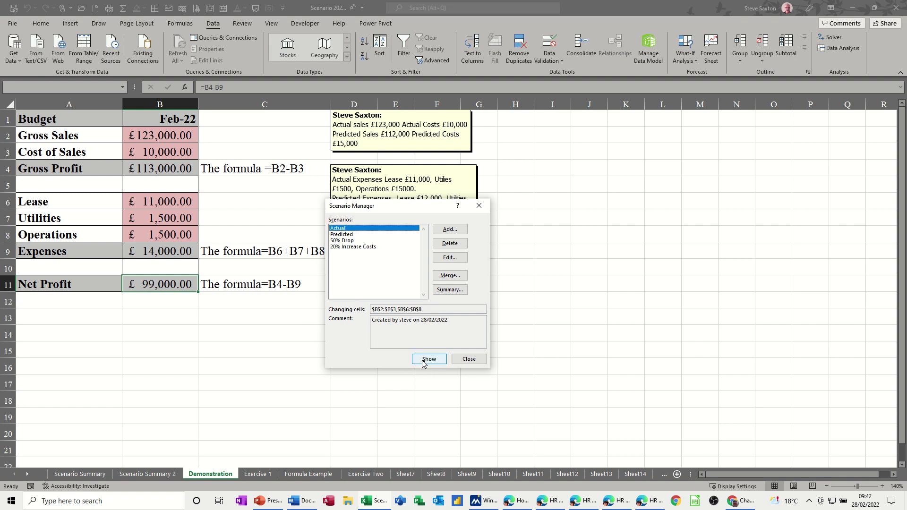
{"action": "left_click", "coordinate": [355, 247]}
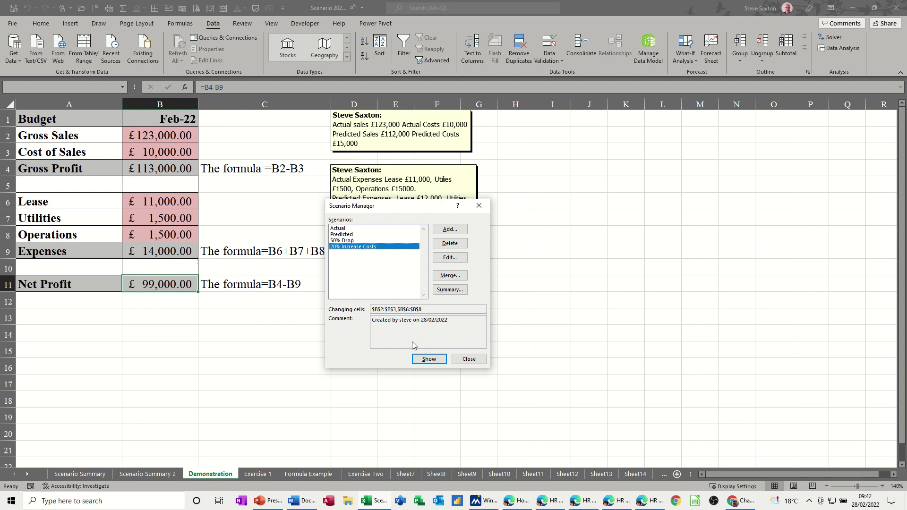
{"action": "left_click", "coordinate": [427, 359]}
{"action": "left_click", "coordinate": [344, 230]}
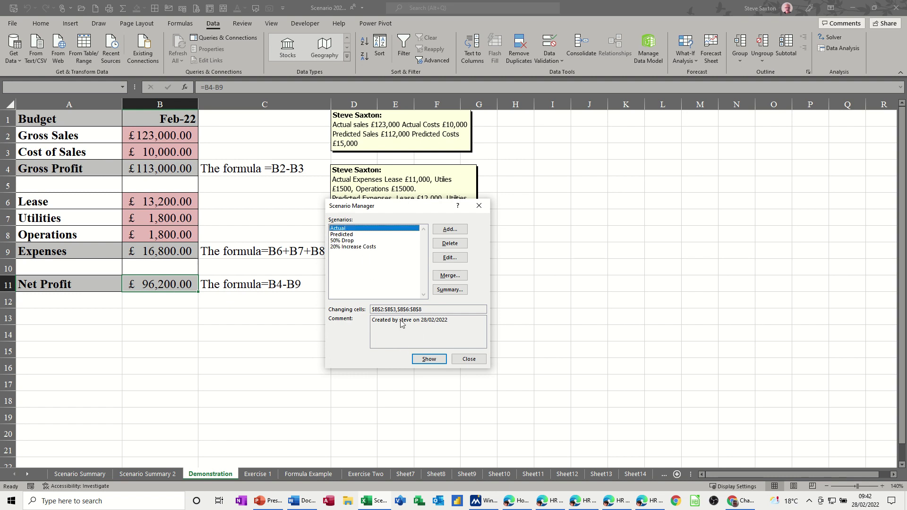
{"action": "left_click", "coordinate": [428, 360]}
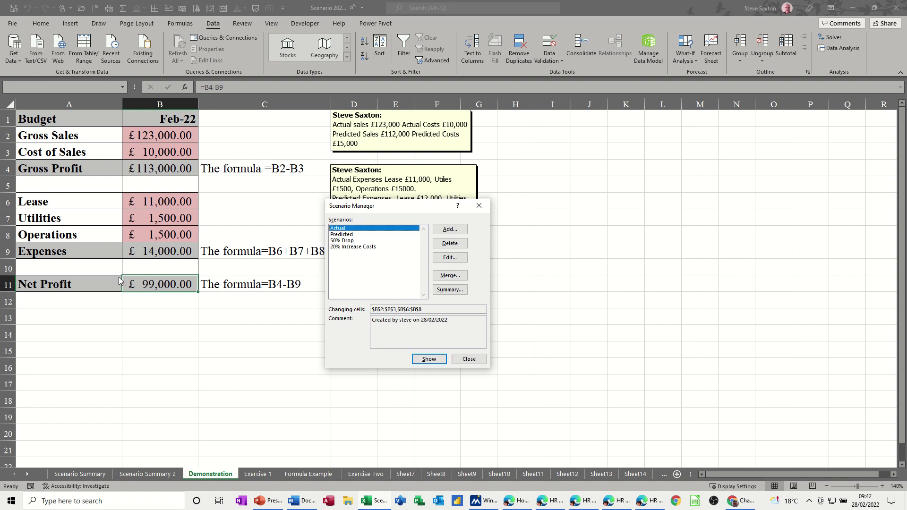
Step: Show the 20% Increase Costs scenario in the budget and create a scenario summary with B11 as the result cell
{"action": "left_click", "coordinate": [345, 247]}
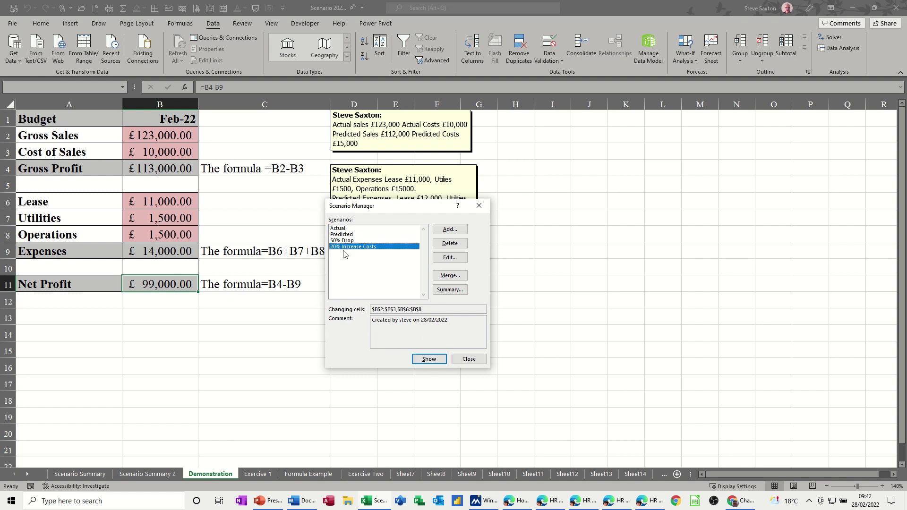
{"action": "left_click", "coordinate": [429, 360]}
{"action": "left_click", "coordinate": [444, 289]}
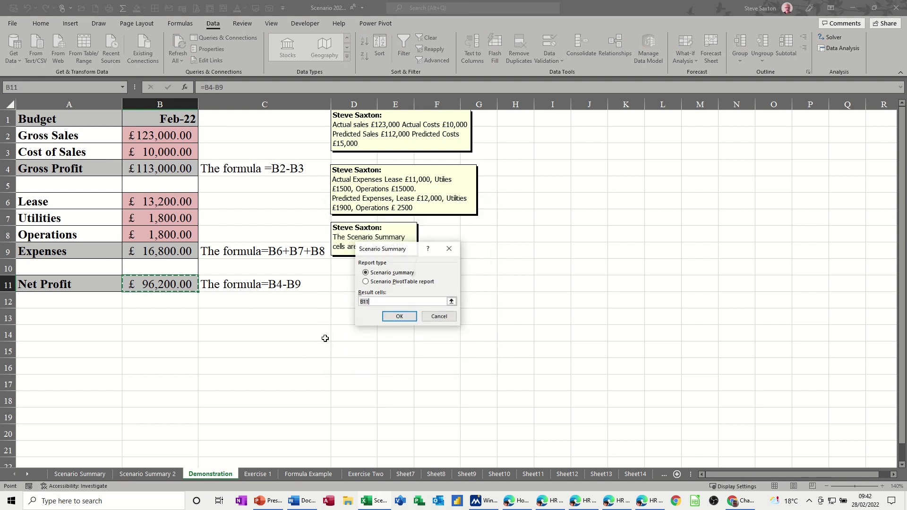
{"action": "left_click", "coordinate": [400, 317]}
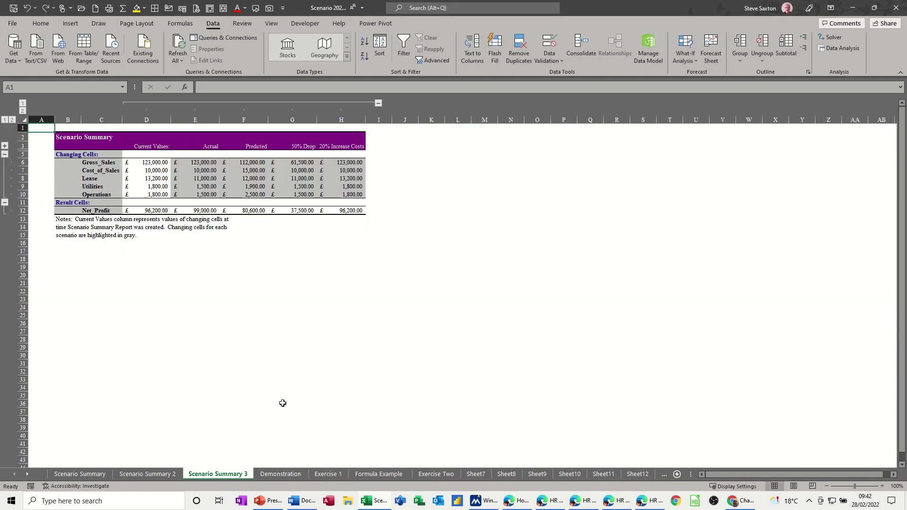
Step: Delete the two older summary sheets, Scenario Summary and Scenario Summary 2
{"action": "left_click", "coordinate": [103, 474]}
{"action": "right_click", "coordinate": [89, 474]}
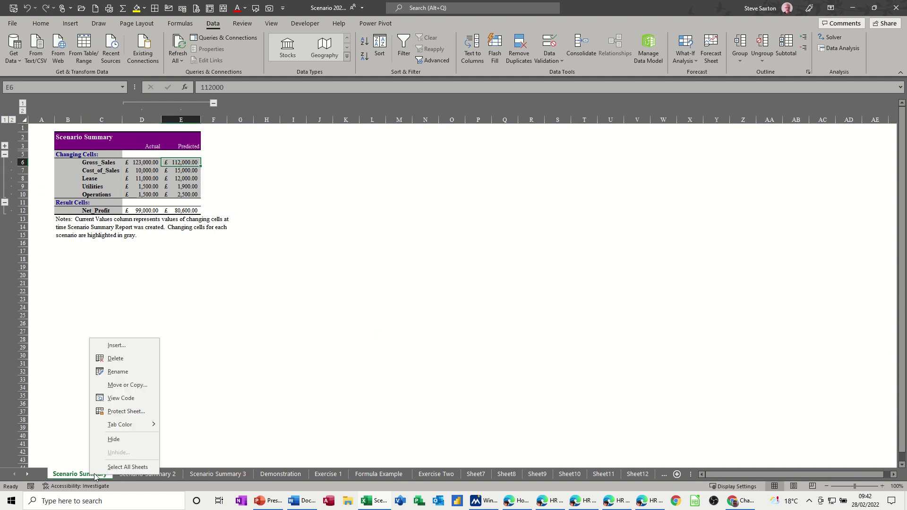
{"action": "left_click", "coordinate": [111, 359]}
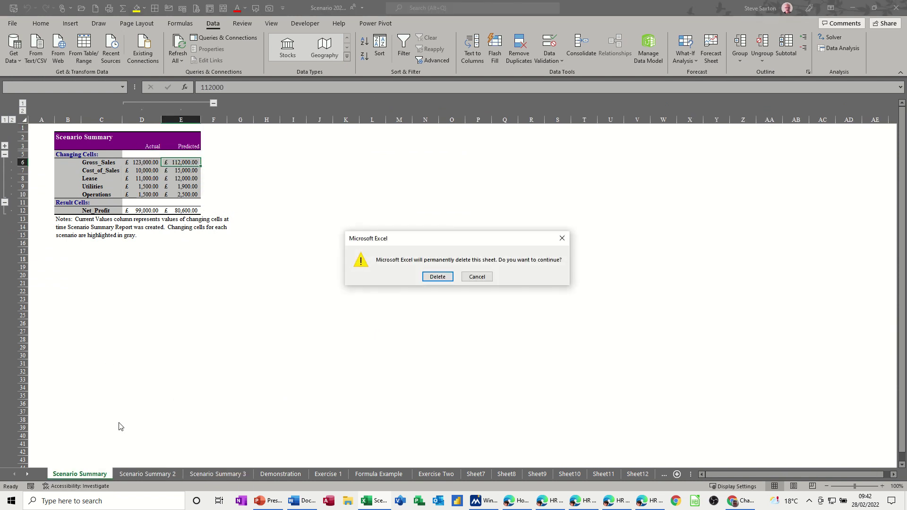
{"action": "left_click", "coordinate": [437, 277]}
{"action": "right_click", "coordinate": [100, 474]}
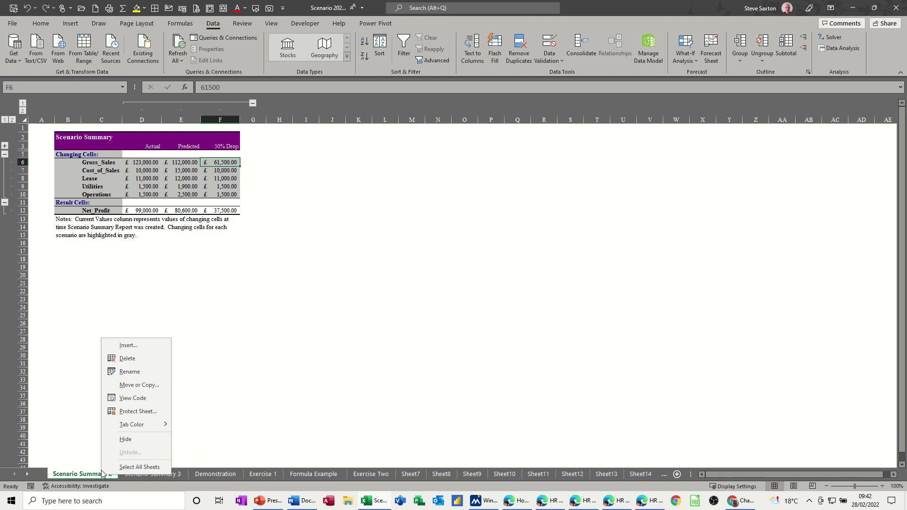
{"action": "left_click", "coordinate": [129, 364]}
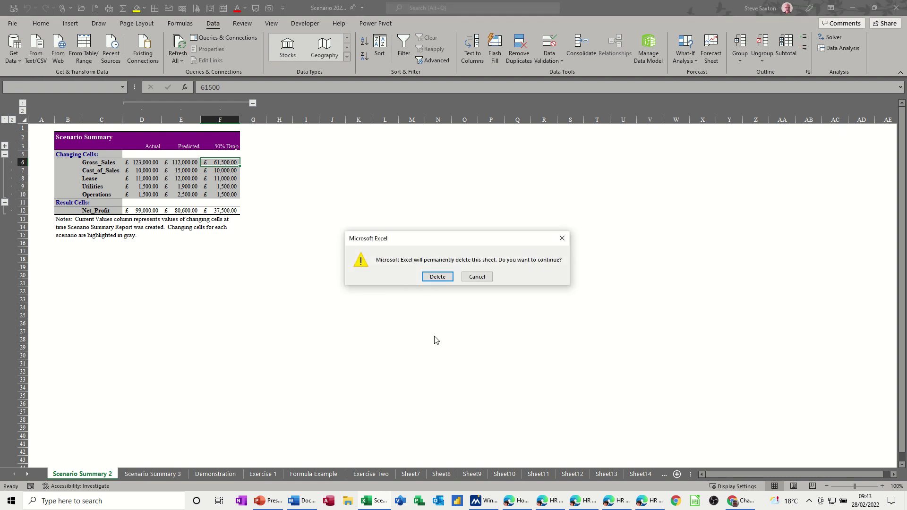
{"action": "left_click", "coordinate": [441, 280]}
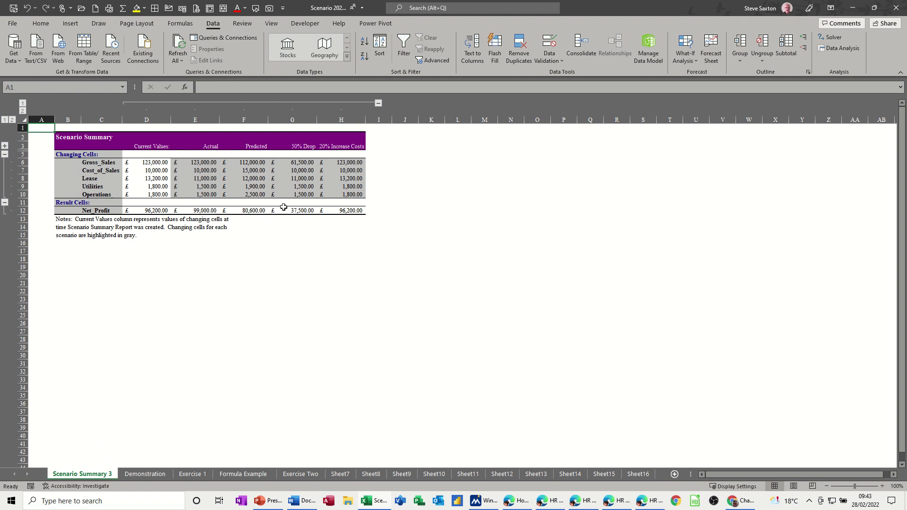
Step: Delete the Current Values column from the Scenario Summary 3 sheet
{"action": "left_click", "coordinate": [145, 121]}
{"action": "right_click", "coordinate": [145, 120]}
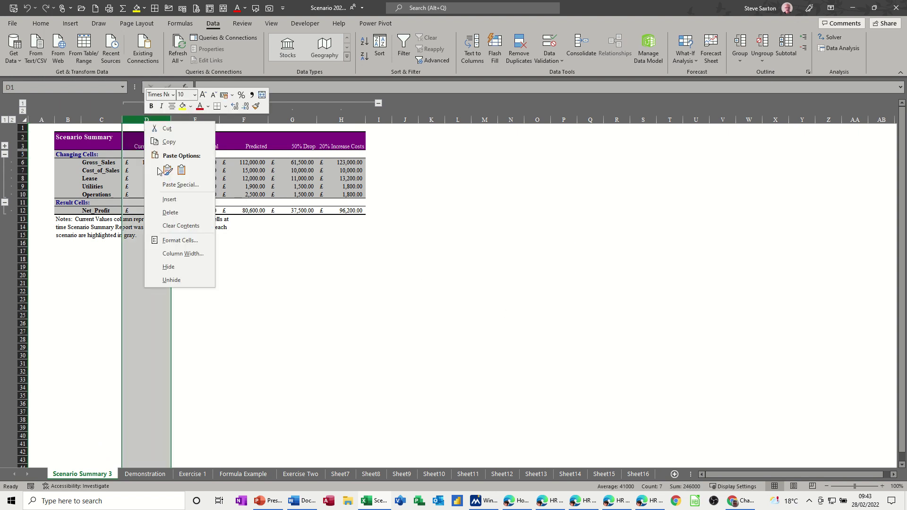
{"action": "left_click", "coordinate": [169, 213]}
{"action": "left_click", "coordinate": [225, 249]}
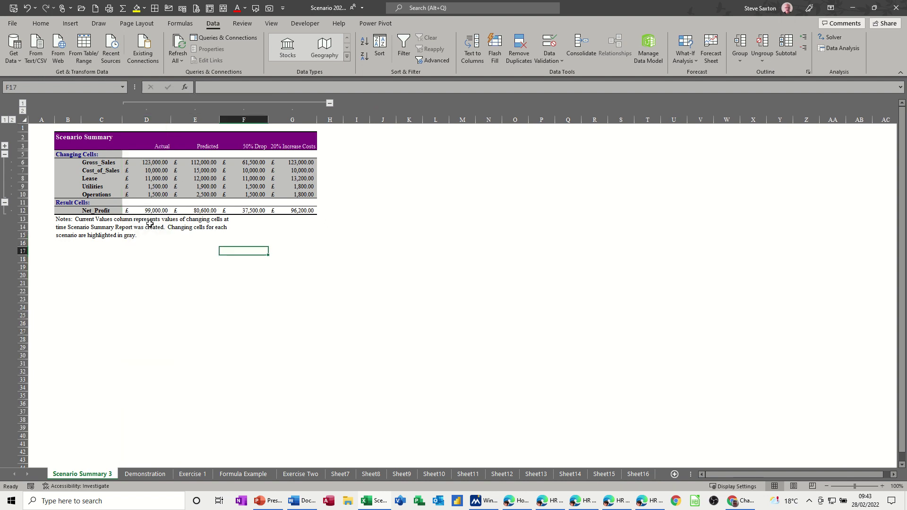